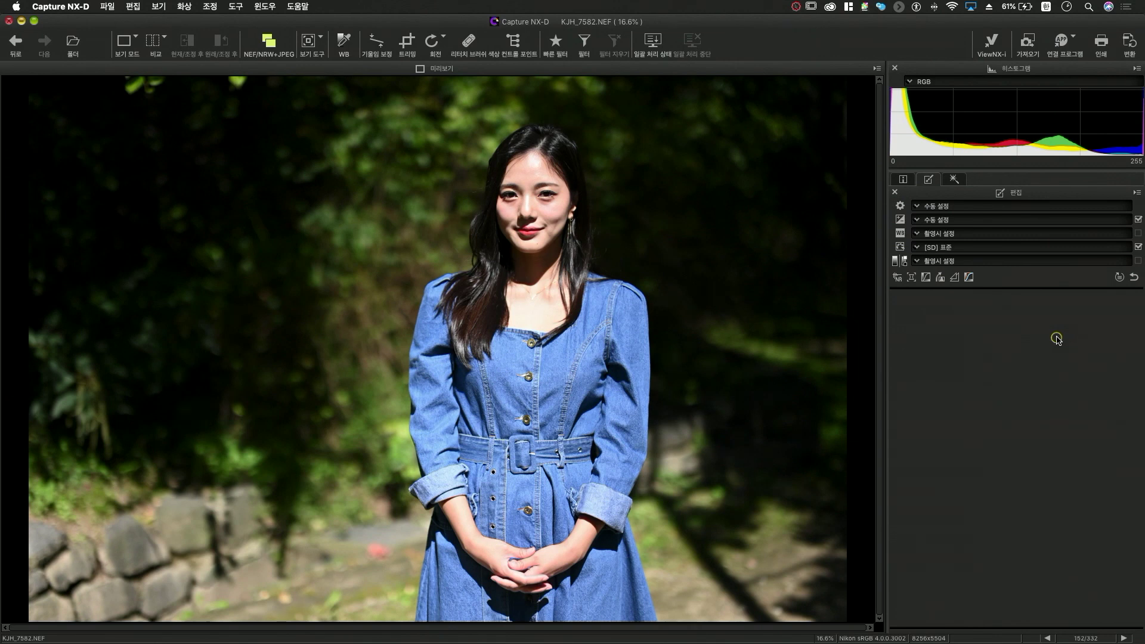
Step: Set Active D-Lighting to 강하게 (High) in the exposure settings of the sunlit portrait KJH_7582.NEF
{"action": "left_click", "coordinate": [899, 222]}
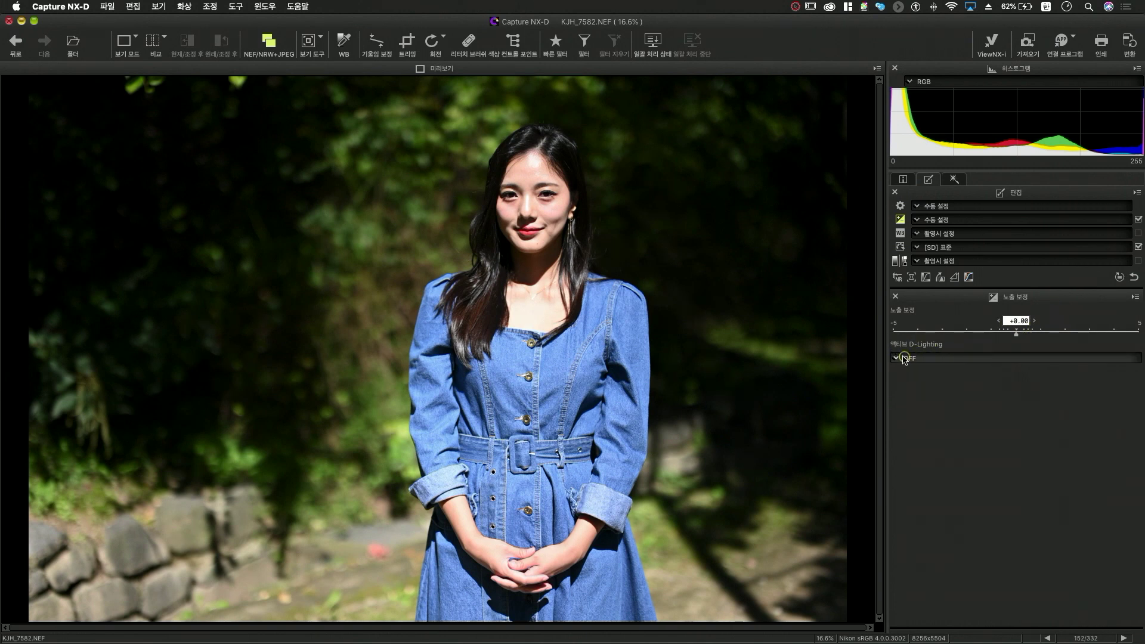
{"action": "left_click", "coordinate": [937, 360]}
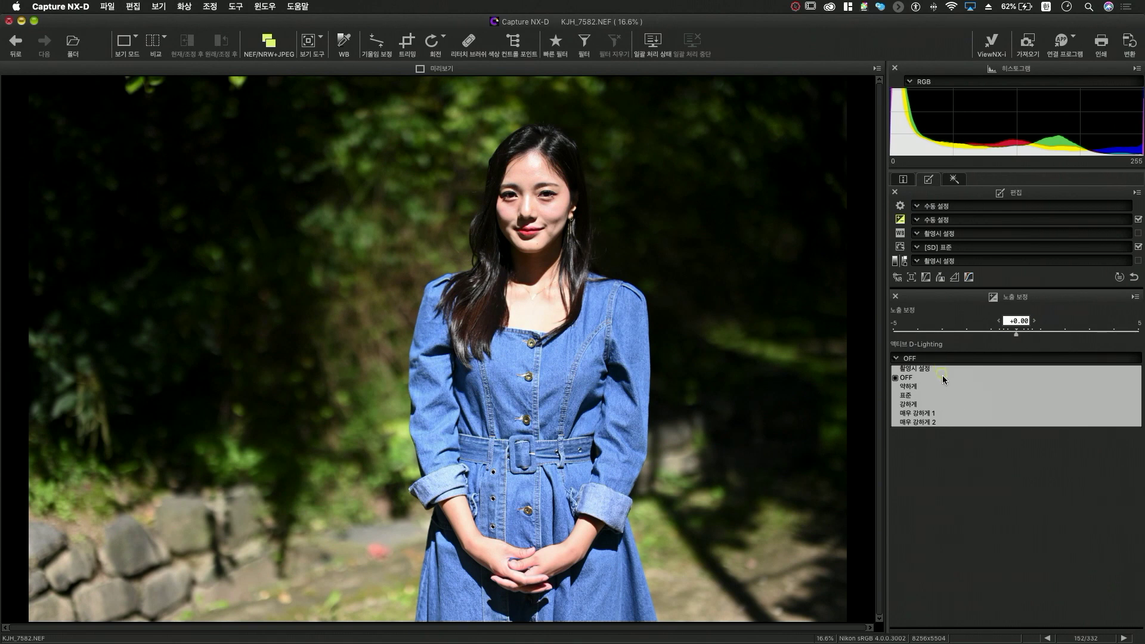
{"action": "left_click", "coordinate": [948, 406]}
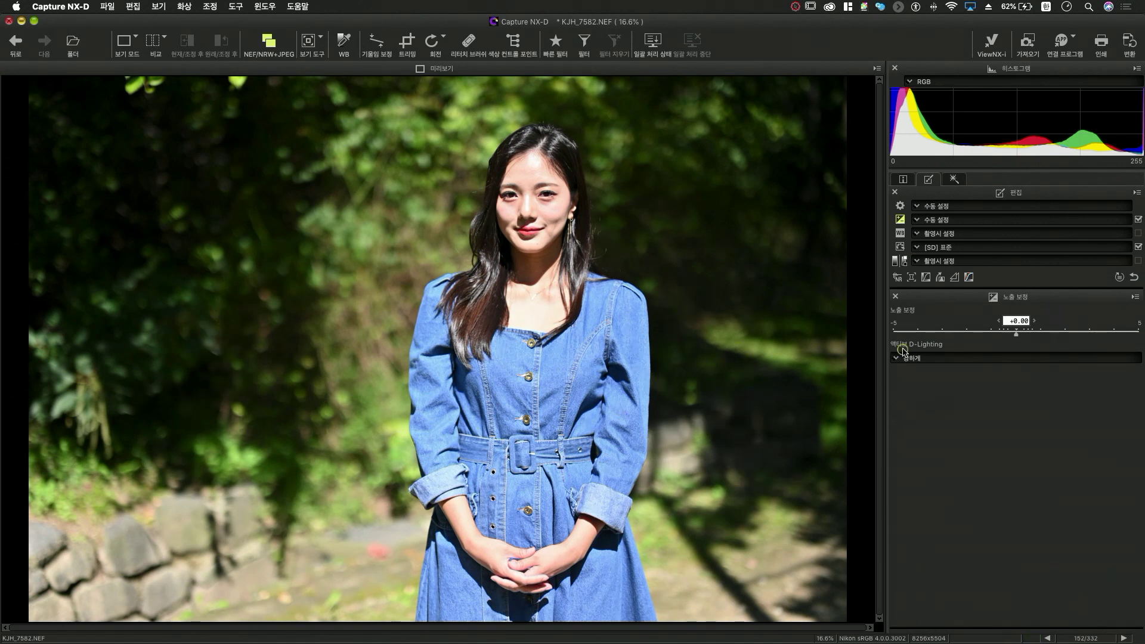
Step: Switch the exposure adjustment off and on repeatedly to compare the portrait with and without Active D-Lighting, leaving it enabled
{"action": "left_click", "coordinate": [1136, 220]}
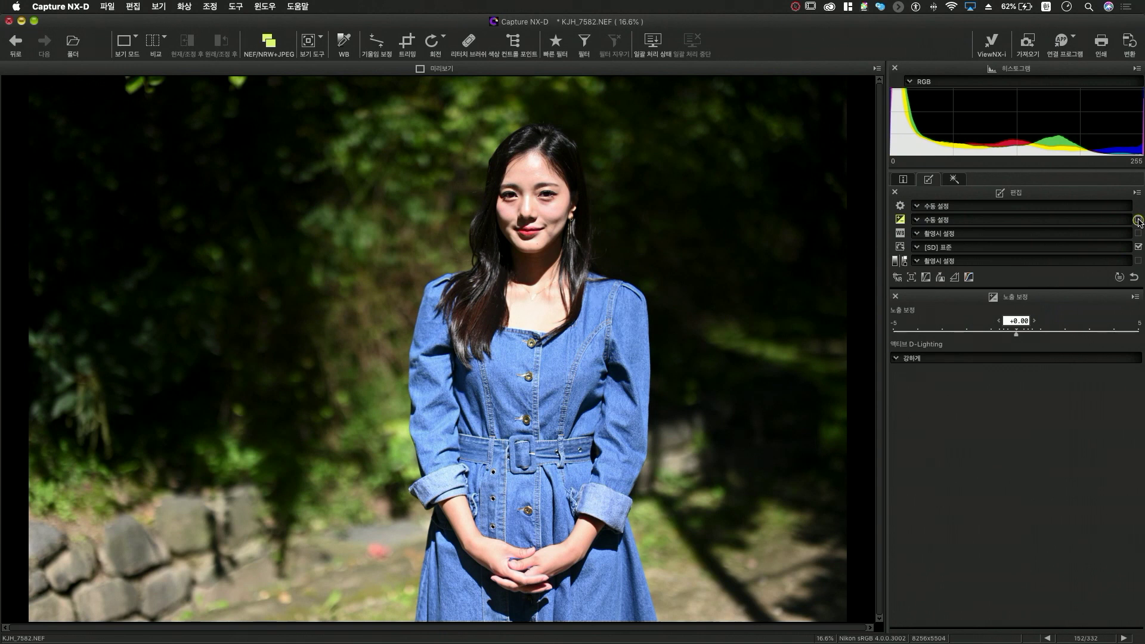
{"action": "left_click", "coordinate": [1137, 220]}
{"action": "left_click", "coordinate": [1137, 220]}
{"action": "left_click", "coordinate": [1136, 220]}
{"action": "left_click", "coordinate": [1137, 220]}
{"action": "left_click", "coordinate": [1137, 220]}
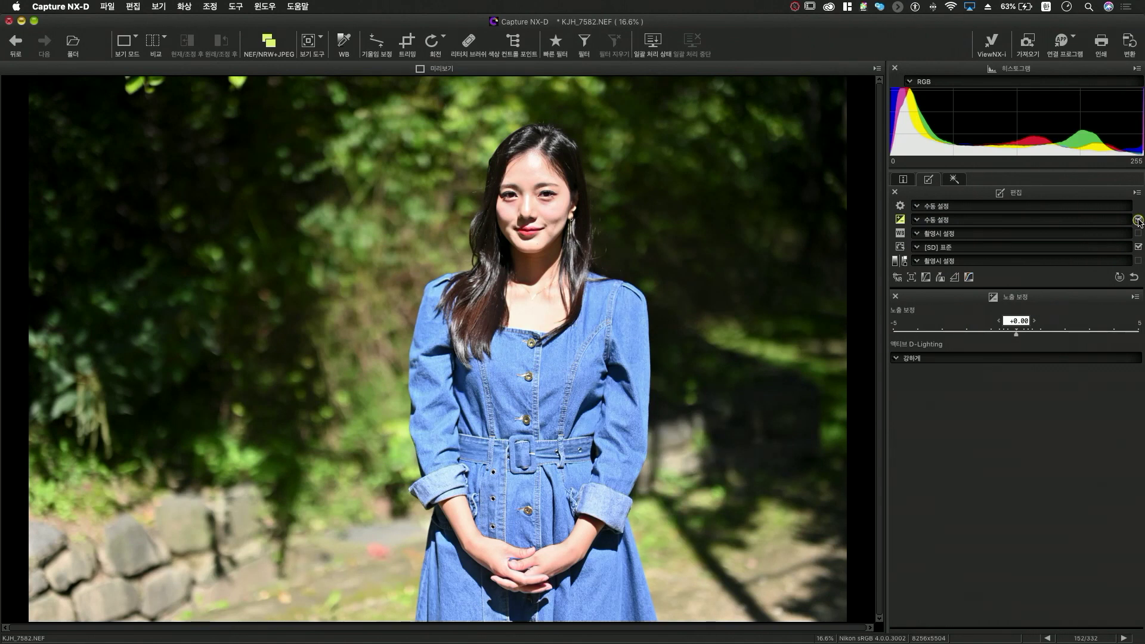
{"action": "left_click", "coordinate": [1137, 220]}
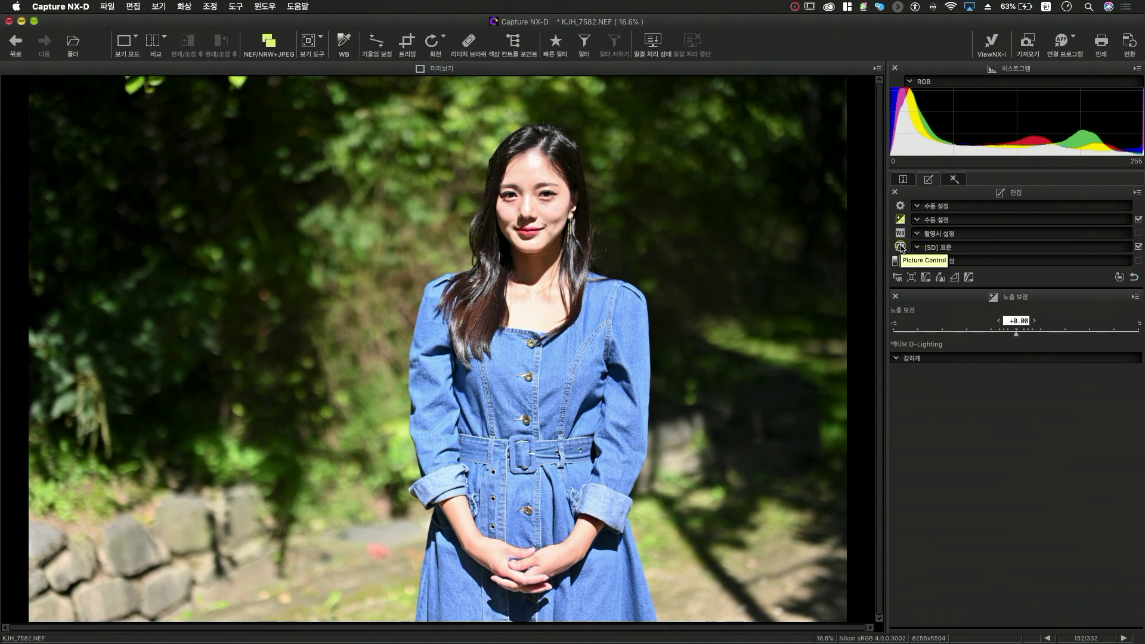
Step: Change the portrait's Picture Control to [PT] 인물 (Portrait)
{"action": "left_click", "coordinate": [900, 246]}
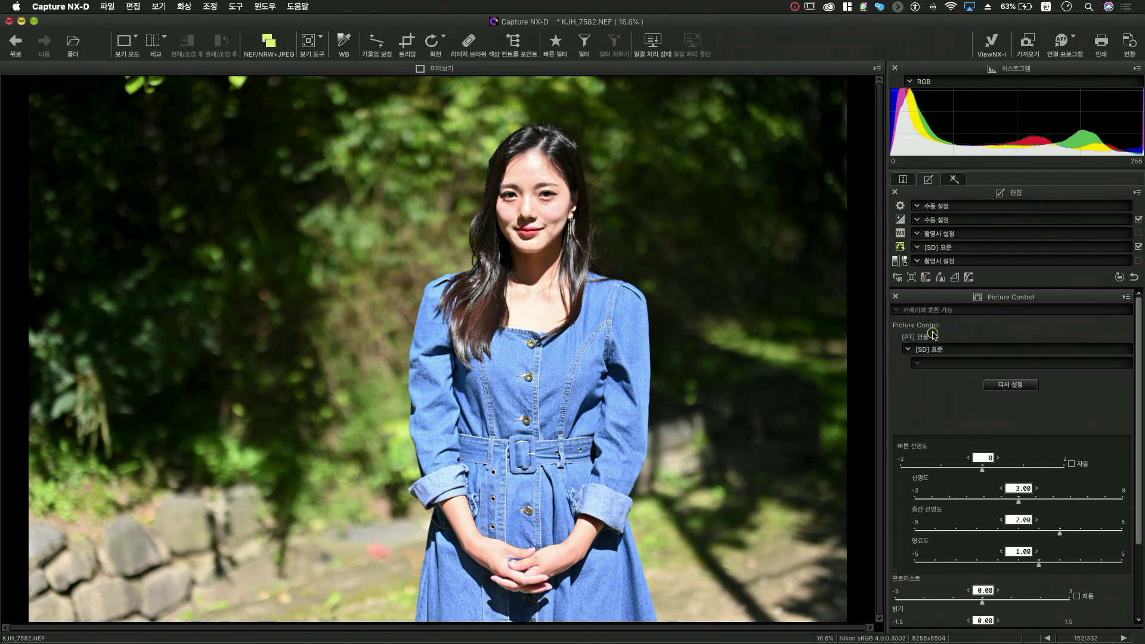
{"action": "left_click", "coordinate": [956, 351]}
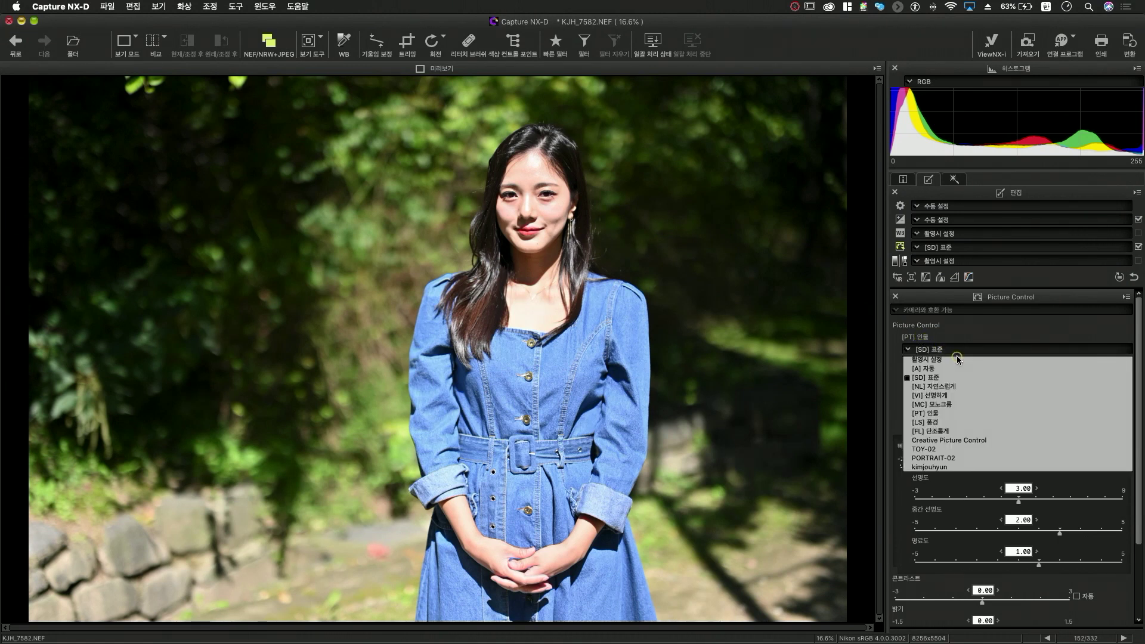
{"action": "left_click", "coordinate": [939, 414]}
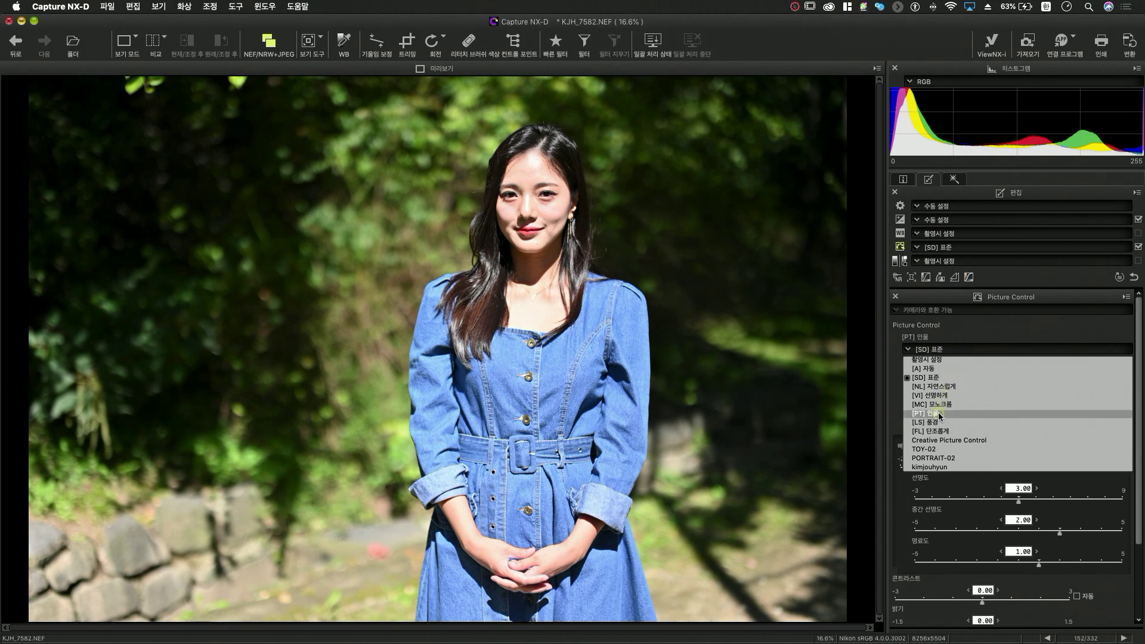
Step: Alternate the Picture Control between [SD] 표준 (Standard) and [PT] 인물 (Portrait) to compare their contrast, ending on [PT] 인물
{"action": "left_click", "coordinate": [950, 350]}
{"action": "left_click", "coordinate": [953, 378]}
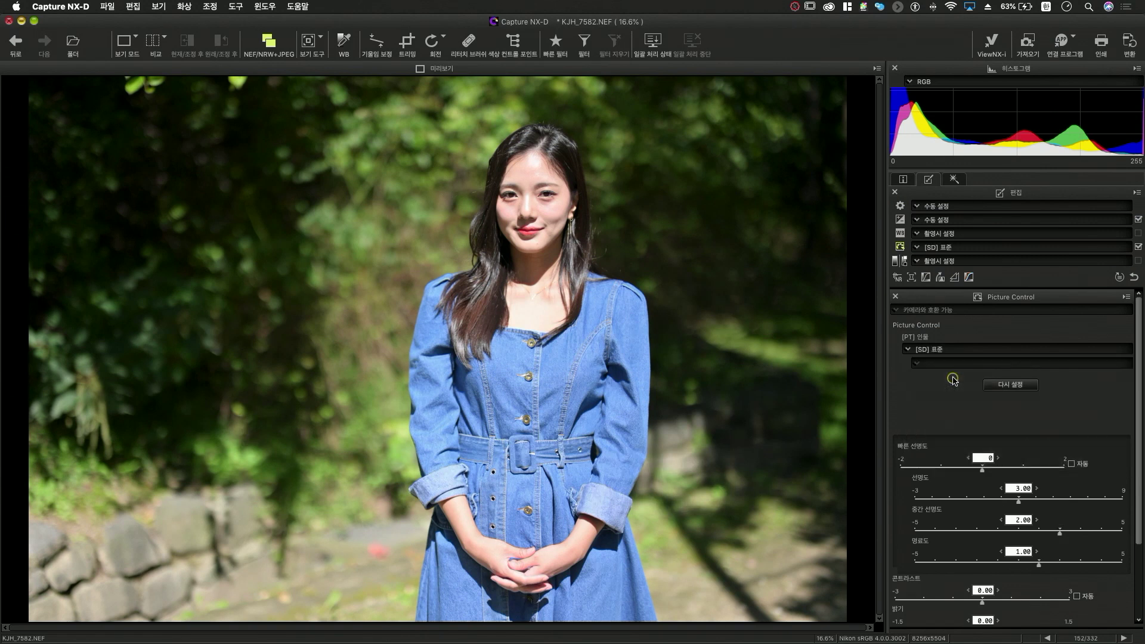
{"action": "left_click", "coordinate": [947, 348]}
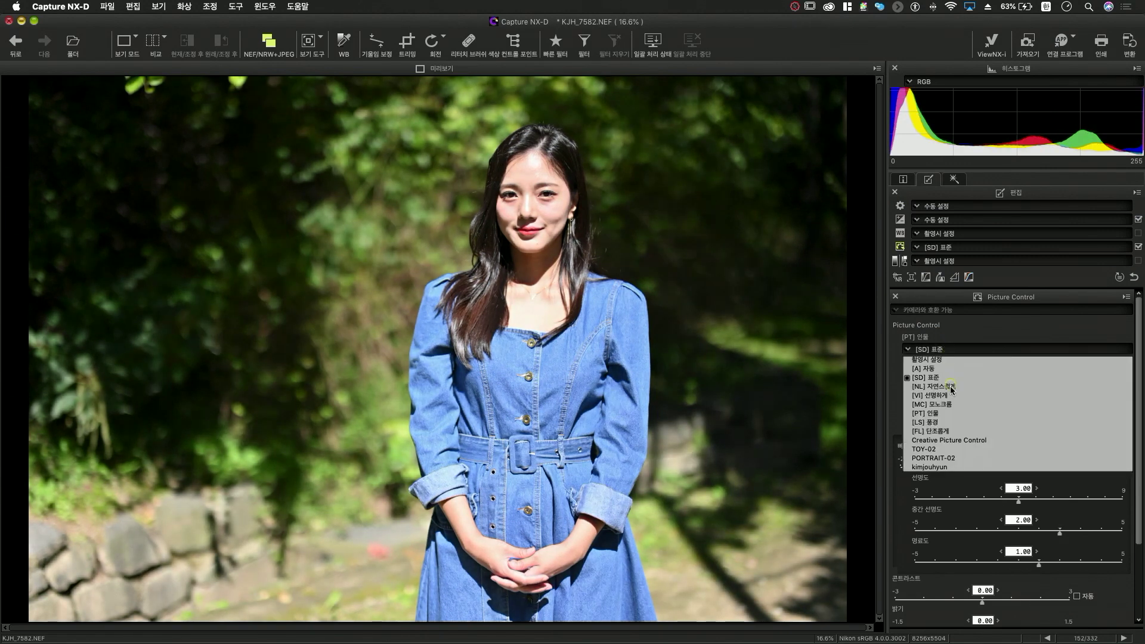
{"action": "left_click", "coordinate": [952, 413]}
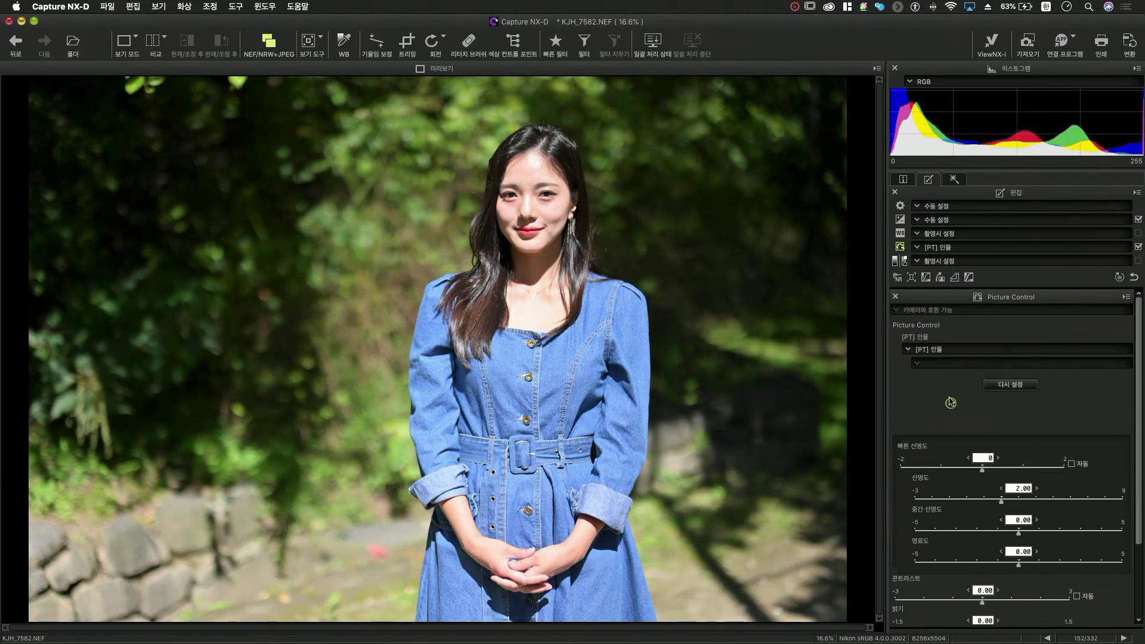
{"action": "left_click", "coordinate": [943, 349]}
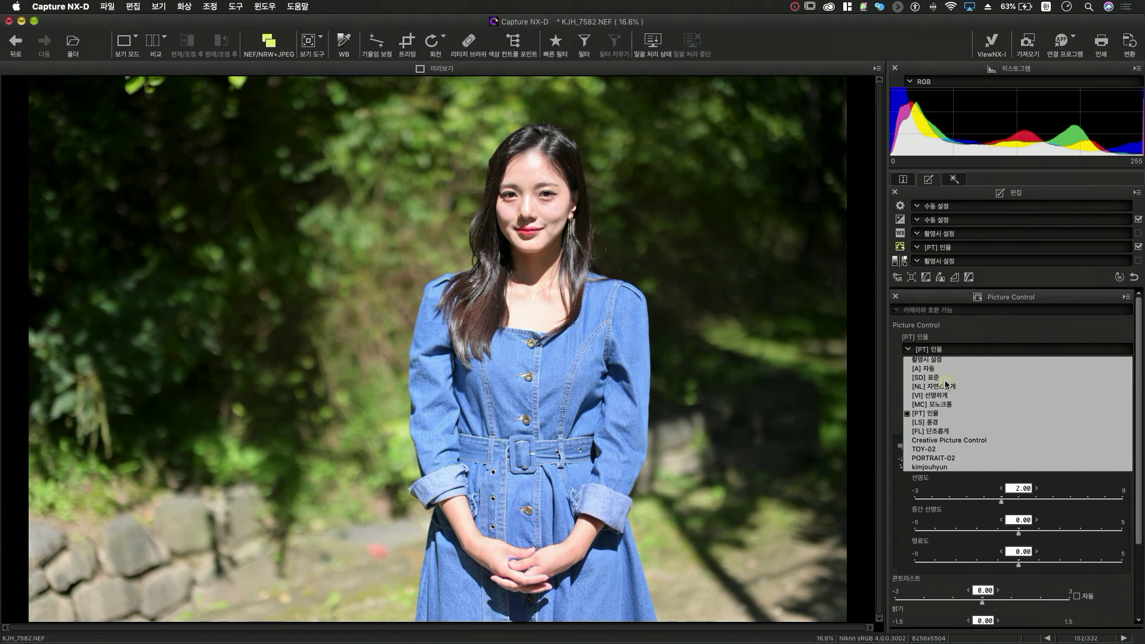
{"action": "left_click", "coordinate": [944, 379]}
{"action": "left_click", "coordinate": [937, 351]}
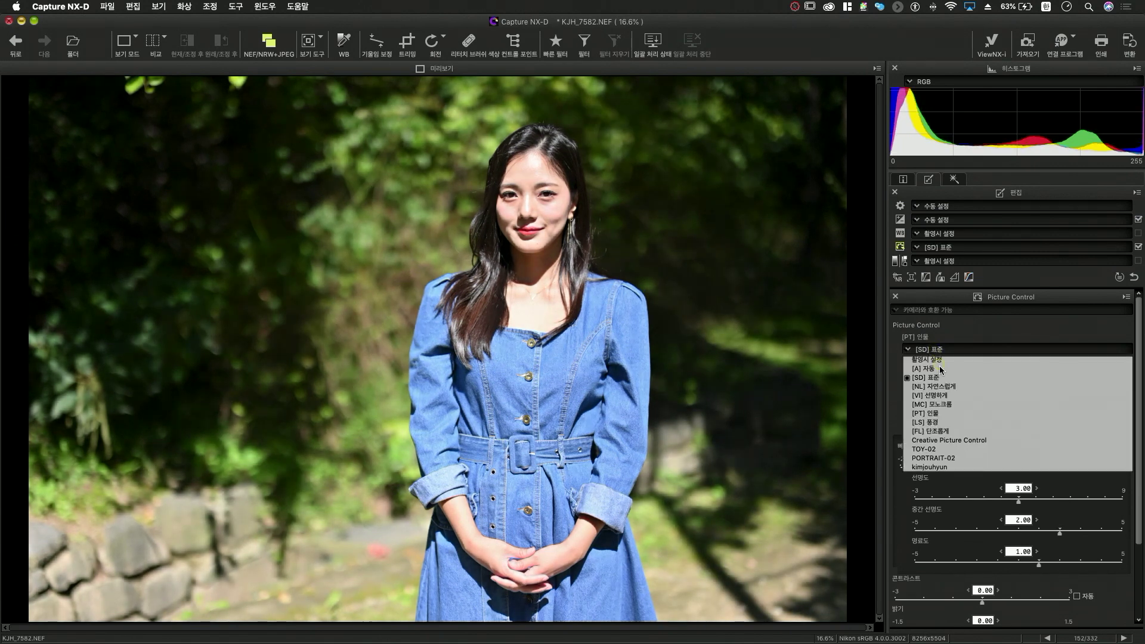
{"action": "left_click", "coordinate": [947, 413]}
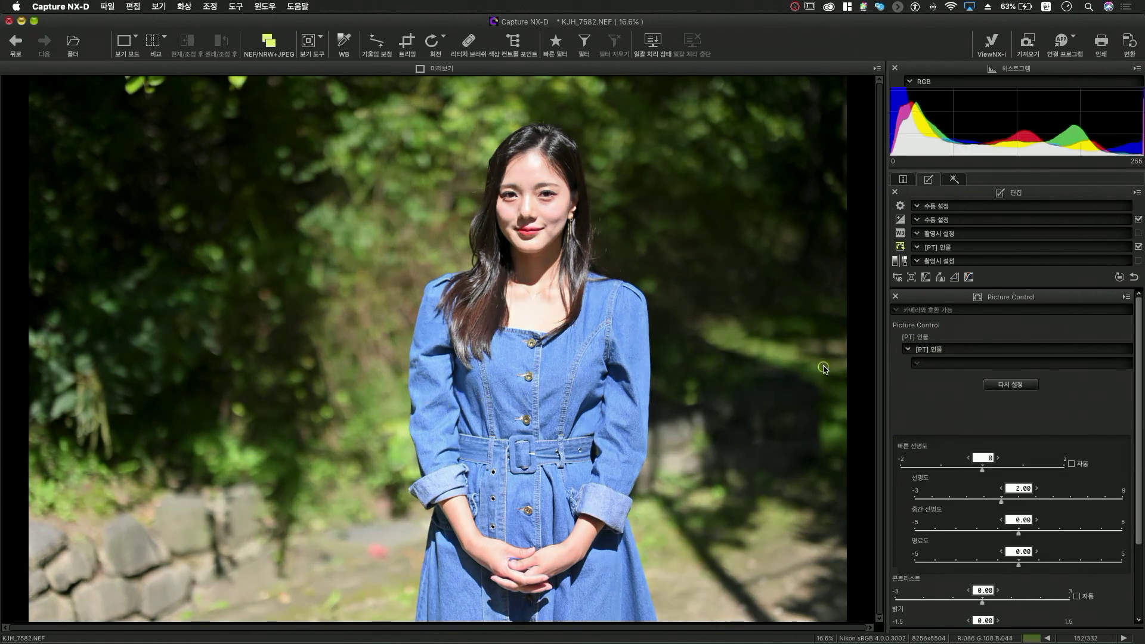
Step: Set the Picture Control's quick sharpness to -2, contrast to -1.00 and brightness to -0.50, and show the before/after comparison
{"action": "scroll", "coordinate": [980, 358], "scroll_direction": "down", "scroll_amount": 3}
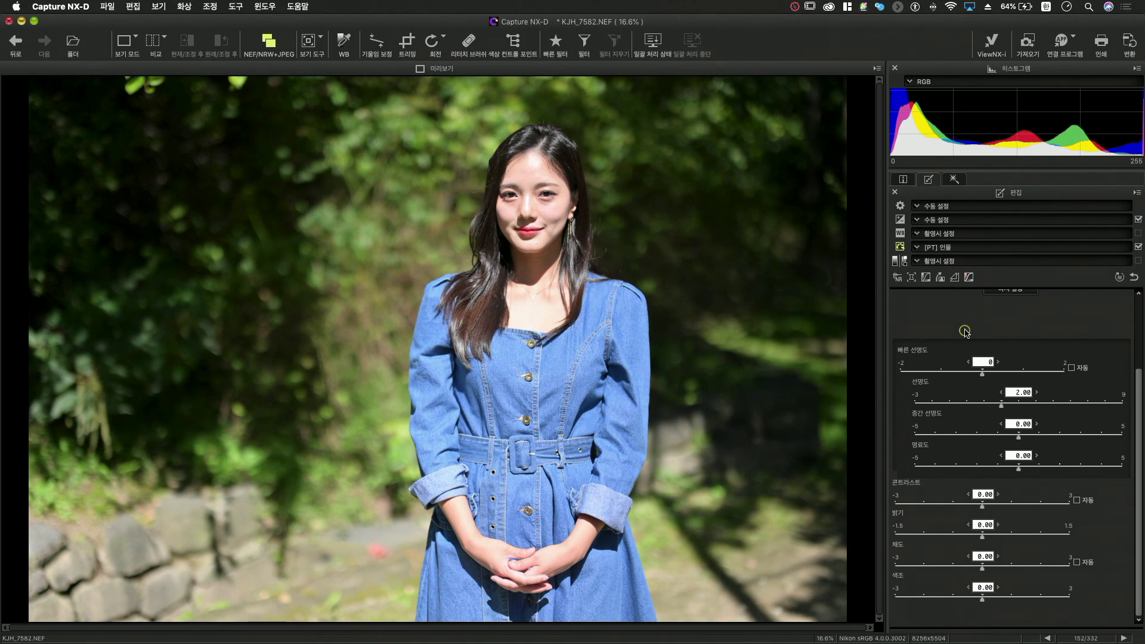
{"action": "left_click_drag", "start_coordinate": [982, 377], "coordinate": [881, 374]}
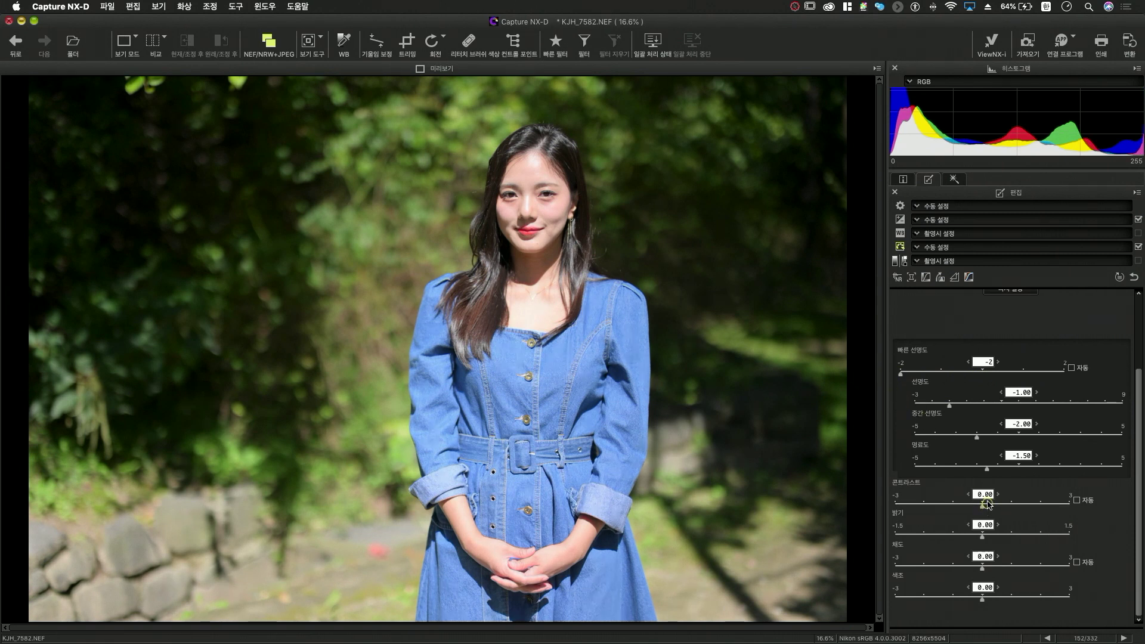
{"action": "left_click_drag", "start_coordinate": [982, 507], "coordinate": [957, 540]}
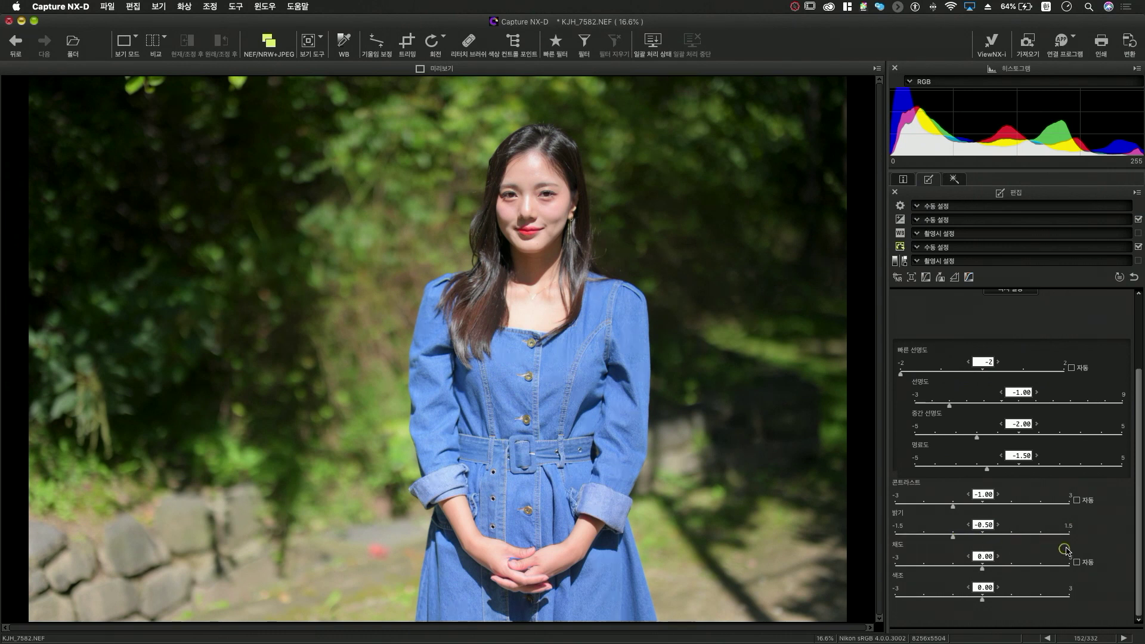
{"action": "left_click", "coordinate": [153, 44]}
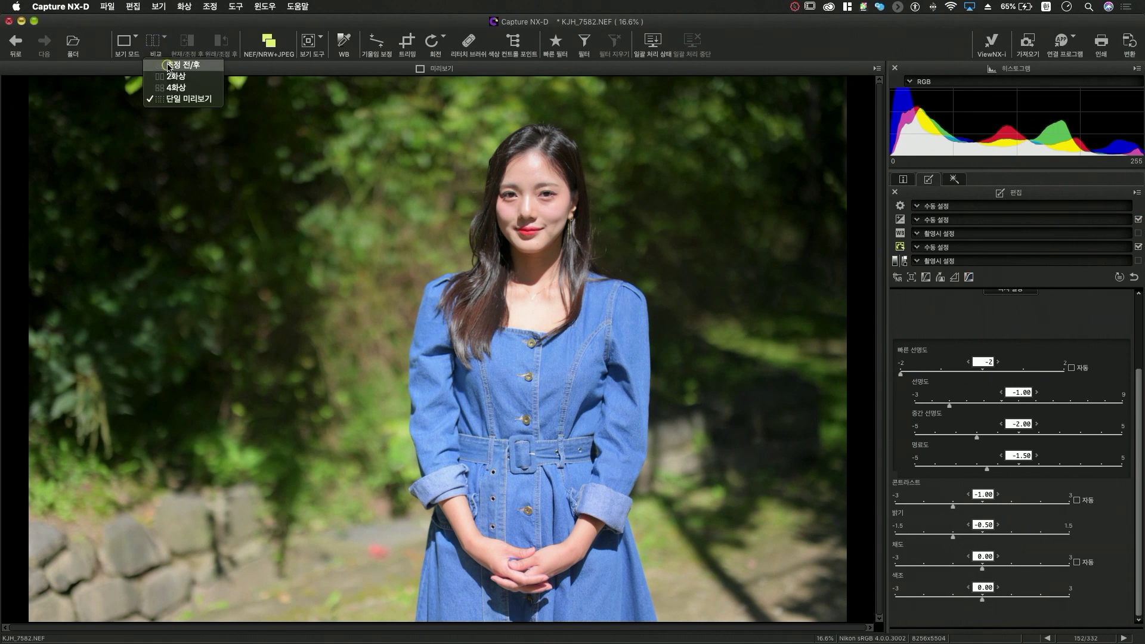
{"action": "left_click", "coordinate": [168, 66]}
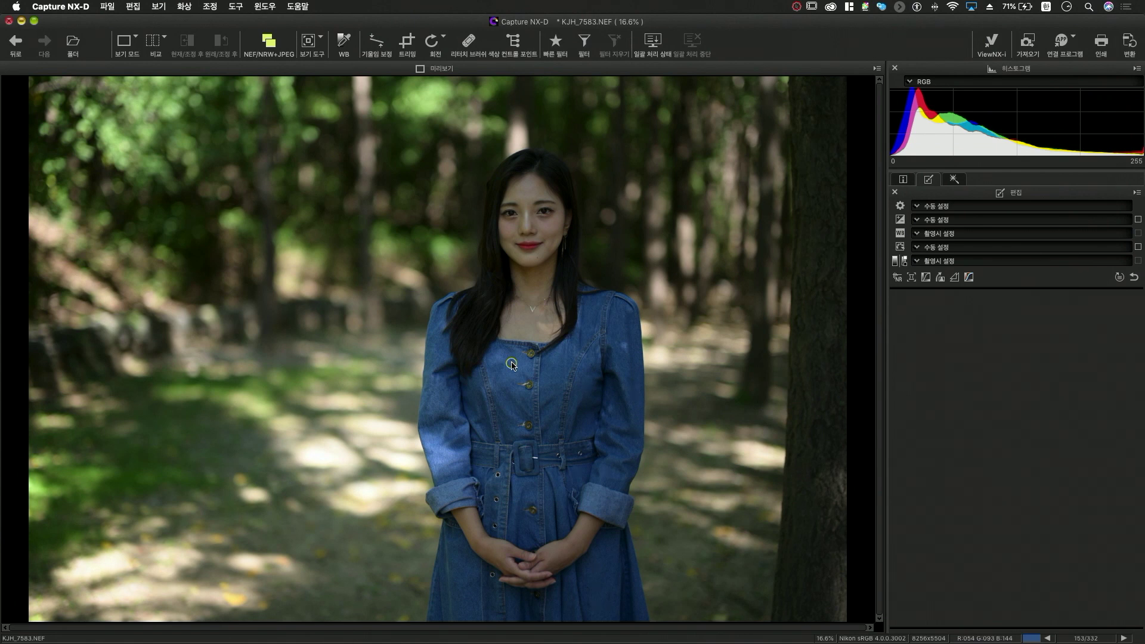
Step: Try raising the exposure compensation of the shaded portrait KJH_7583.NEF to +1.01
{"action": "left_click", "coordinate": [899, 219]}
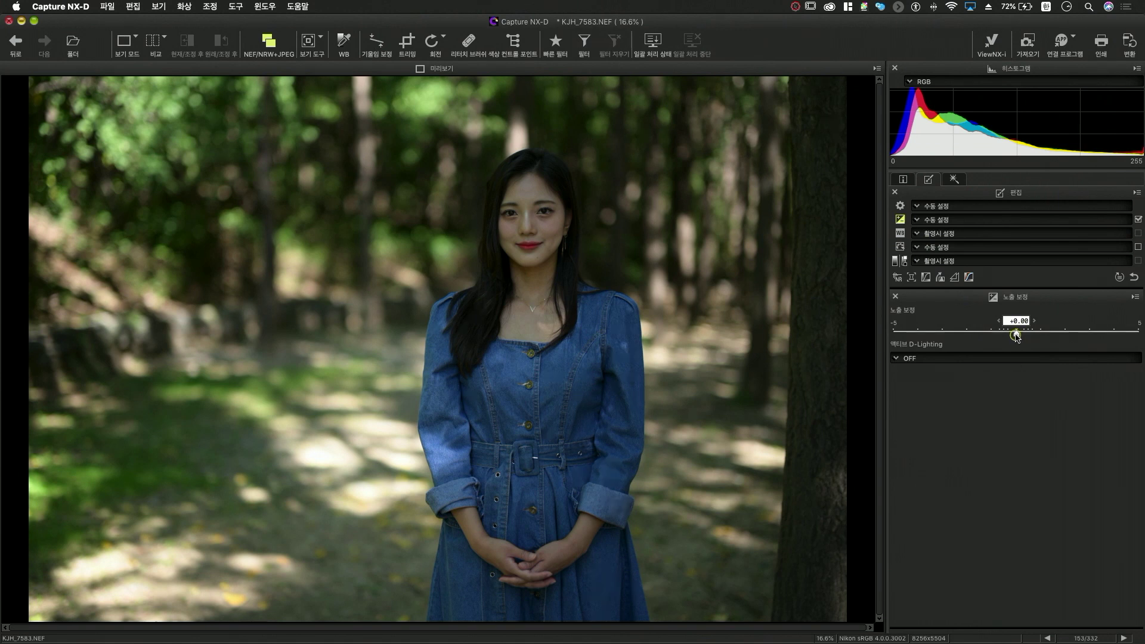
{"action": "left_click_drag", "start_coordinate": [1016, 335], "coordinate": [1041, 335]}
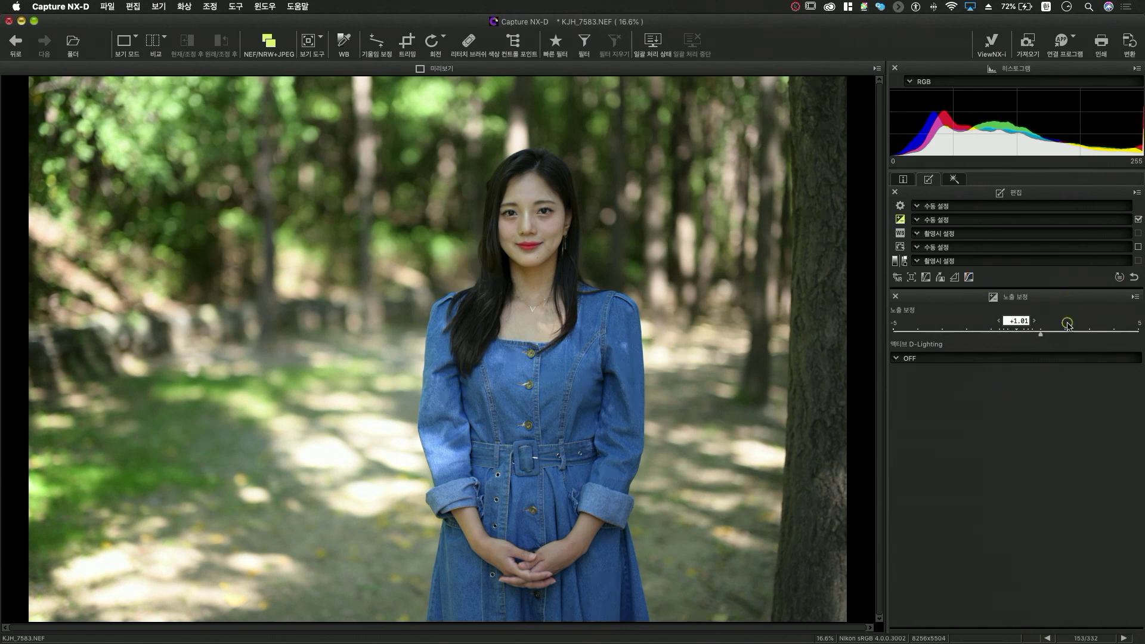
Step: Try exposure compensation 0 with Active D-Lighting at 강하게 (High) for comparison, and undo these changes
{"action": "double_click", "coordinate": [1017, 320]}
{"action": "left_click", "coordinate": [917, 358]}
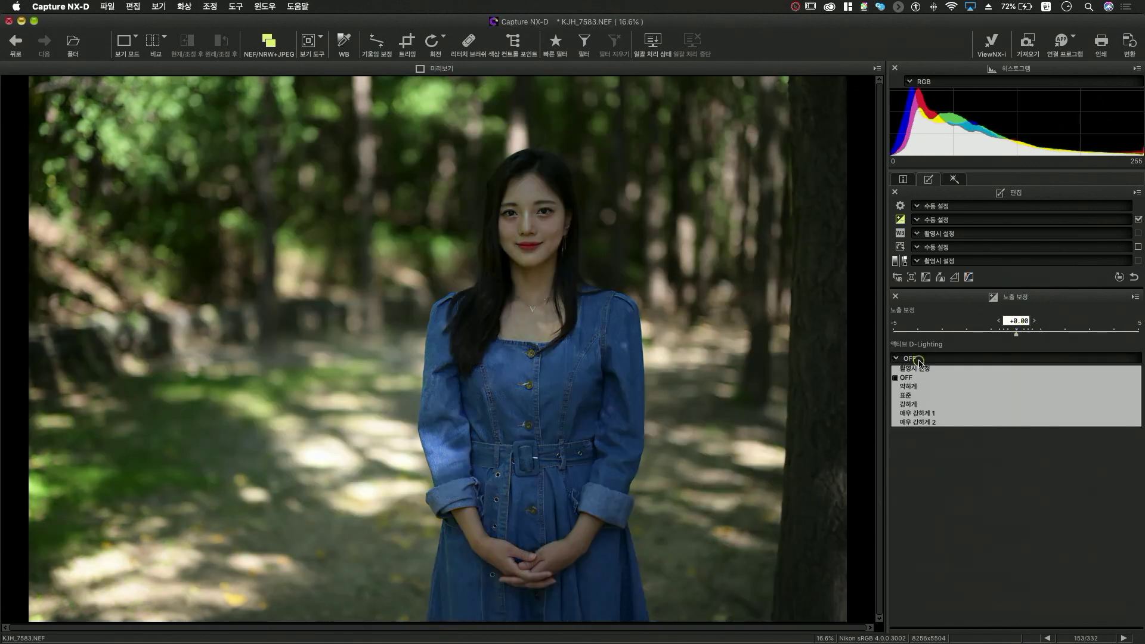
{"action": "left_click", "coordinate": [930, 405]}
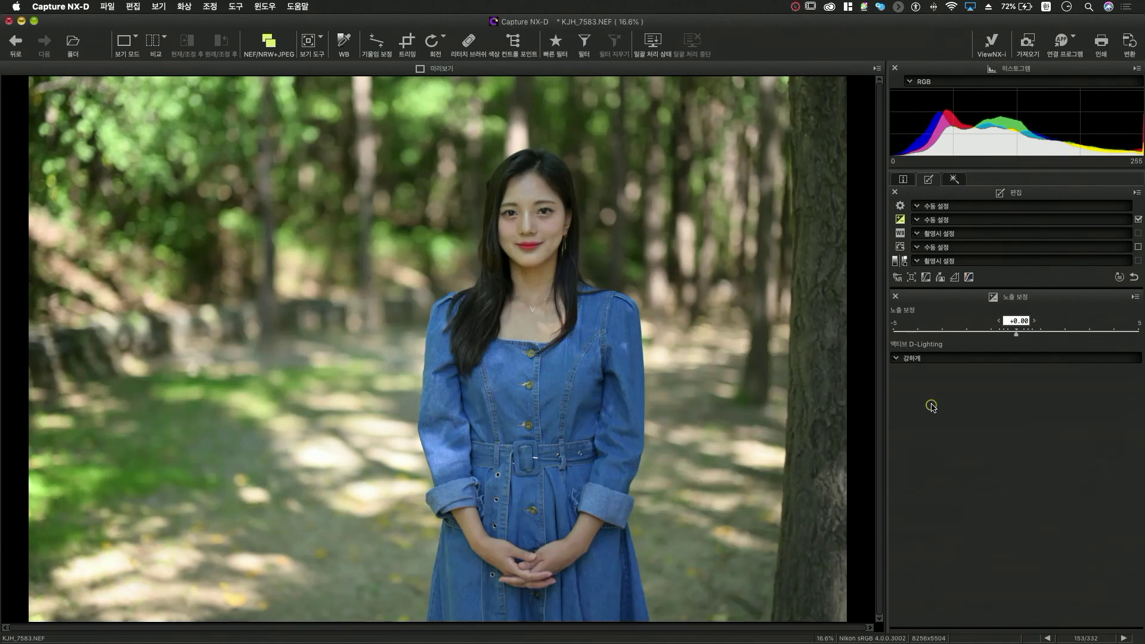
{"action": "key", "text": "super+z"}
{"action": "key", "text": "super+z"}
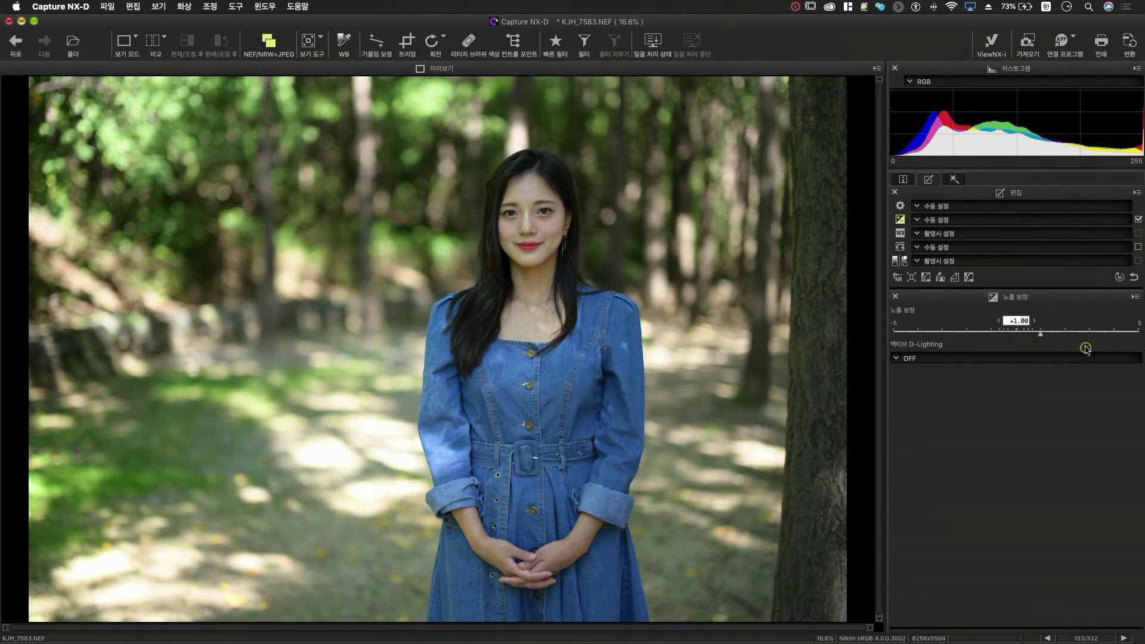
Step: Set the shaded portrait's exposure compensation to 0 and its Active D-Lighting to 강하게 (High)
{"action": "left_click", "coordinate": [1020, 321]}
{"action": "type", "text": "0"}
{"action": "key", "text": "Return"}
{"action": "left_click", "coordinate": [996, 357]}
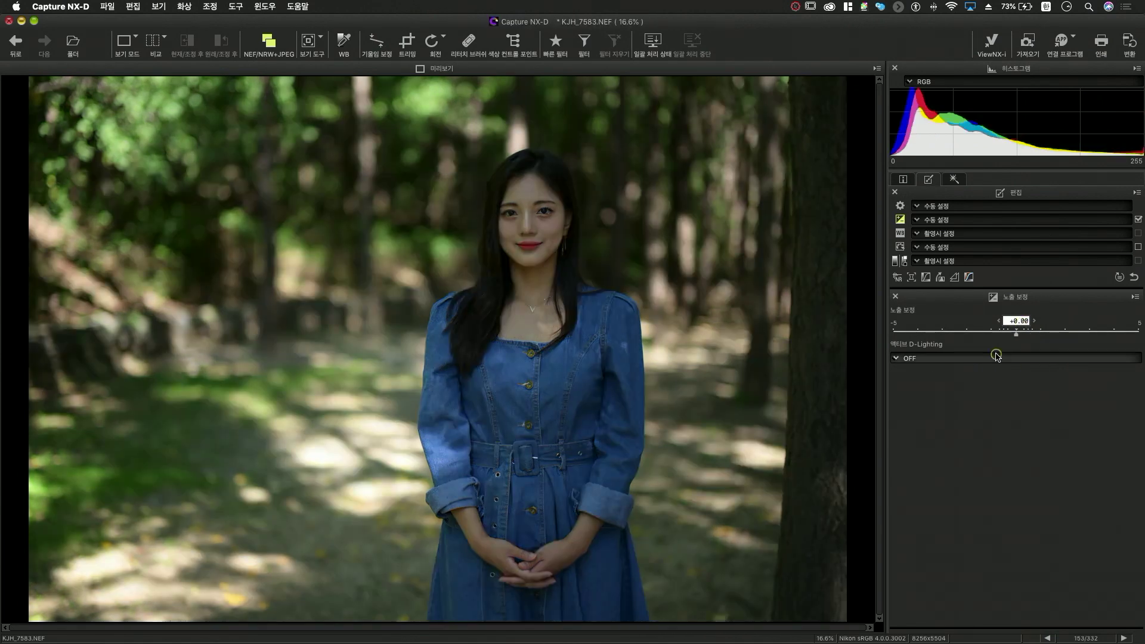
{"action": "left_click", "coordinate": [987, 404]}
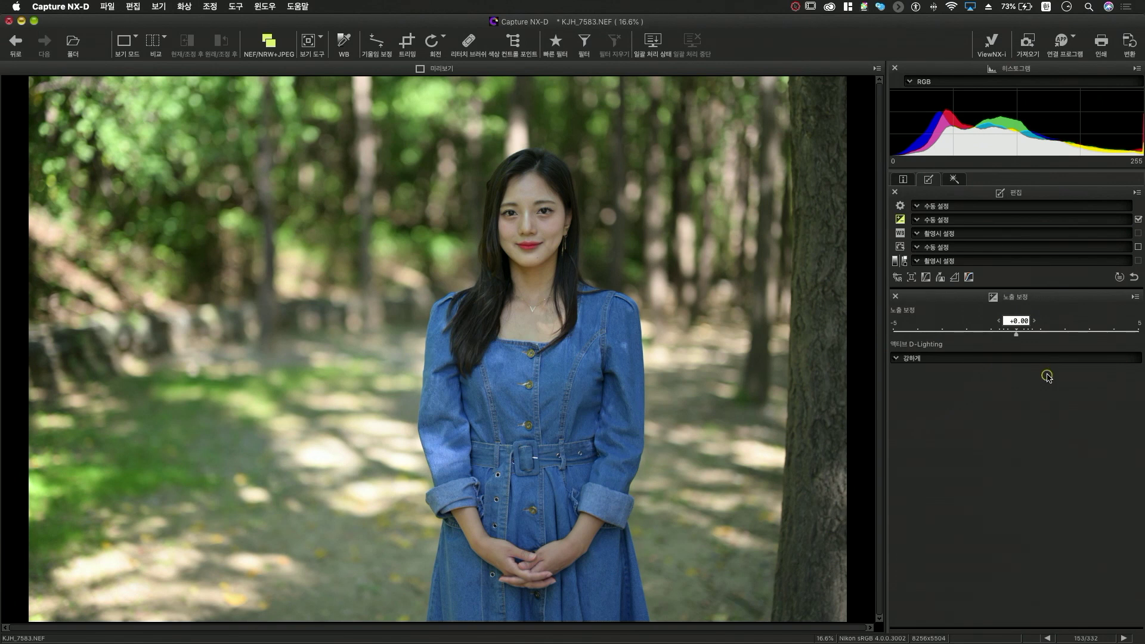
Step: Warm the shaded portrait's white balance by setting the colour temperature to about 5456 K
{"action": "left_click", "coordinate": [899, 233]}
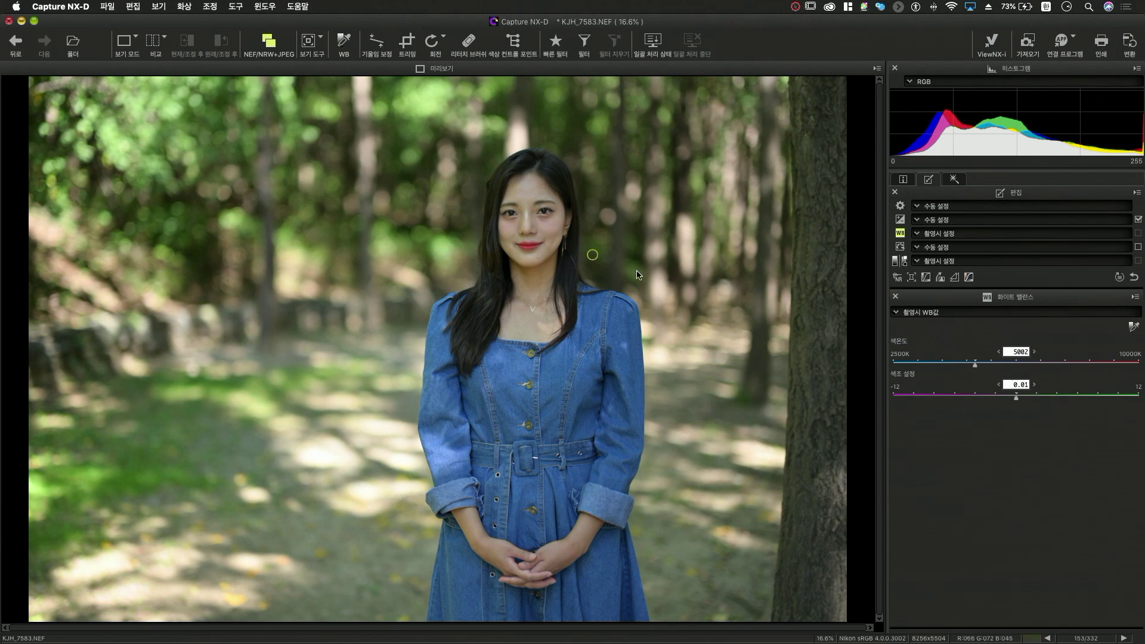
{"action": "left_click_drag", "start_coordinate": [980, 368], "coordinate": [1006, 369]}
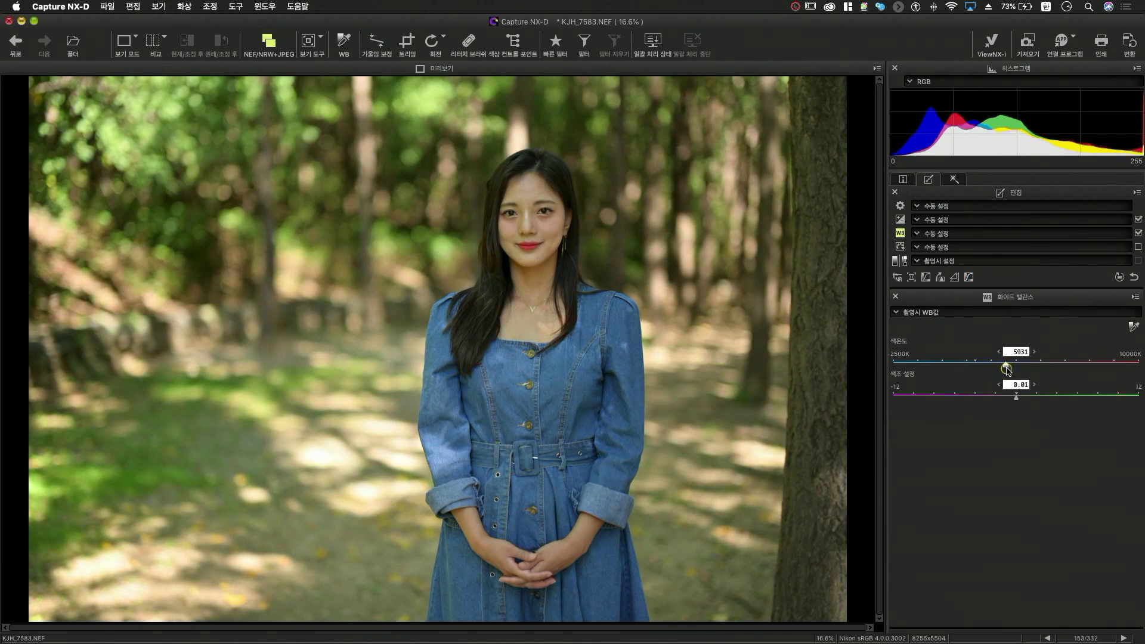
{"action": "left_click_drag", "start_coordinate": [1006, 369], "coordinate": [989, 370]}
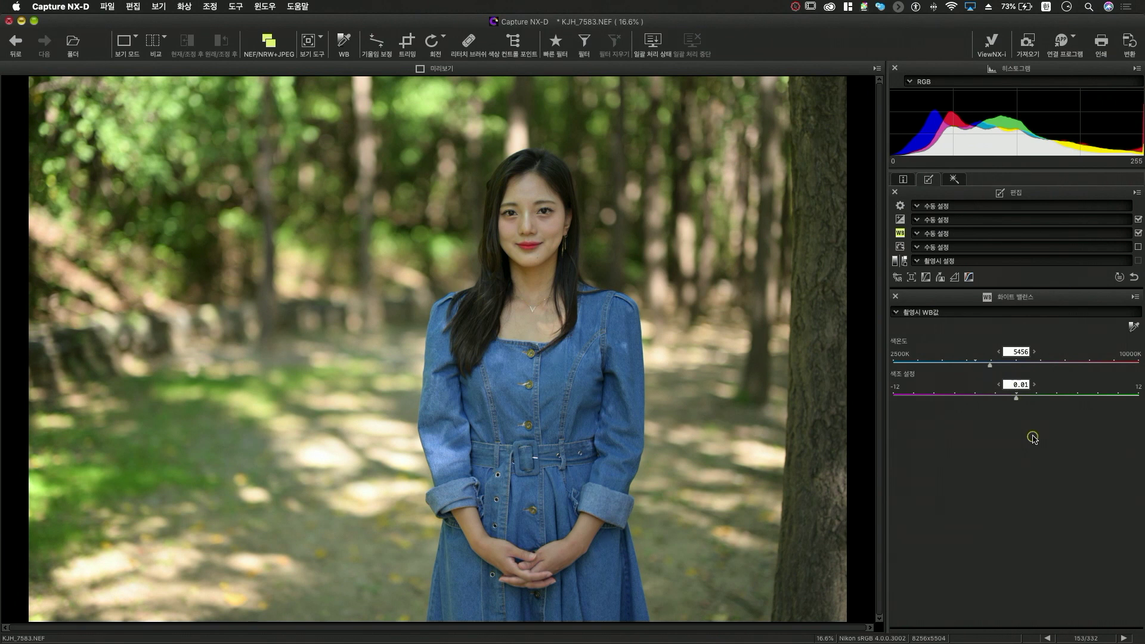
Step: Change the shaded portrait's Picture Control to [SD] 표준 (Standard) and view its contrast, brightness and saturation settings
{"action": "left_click", "coordinate": [899, 247]}
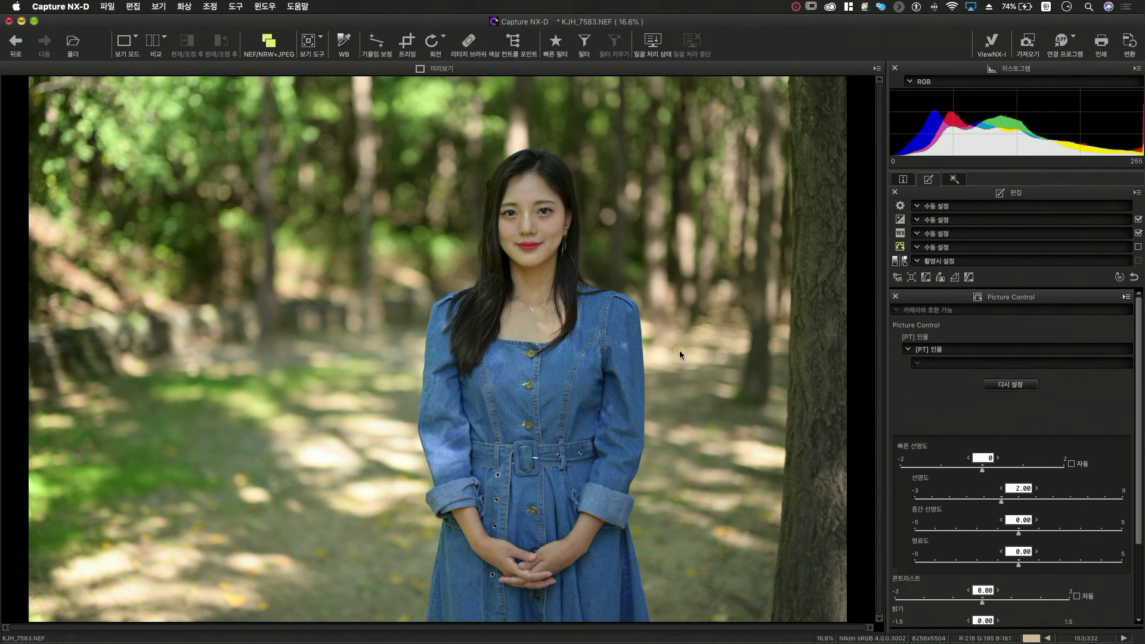
{"action": "left_click", "coordinate": [995, 352]}
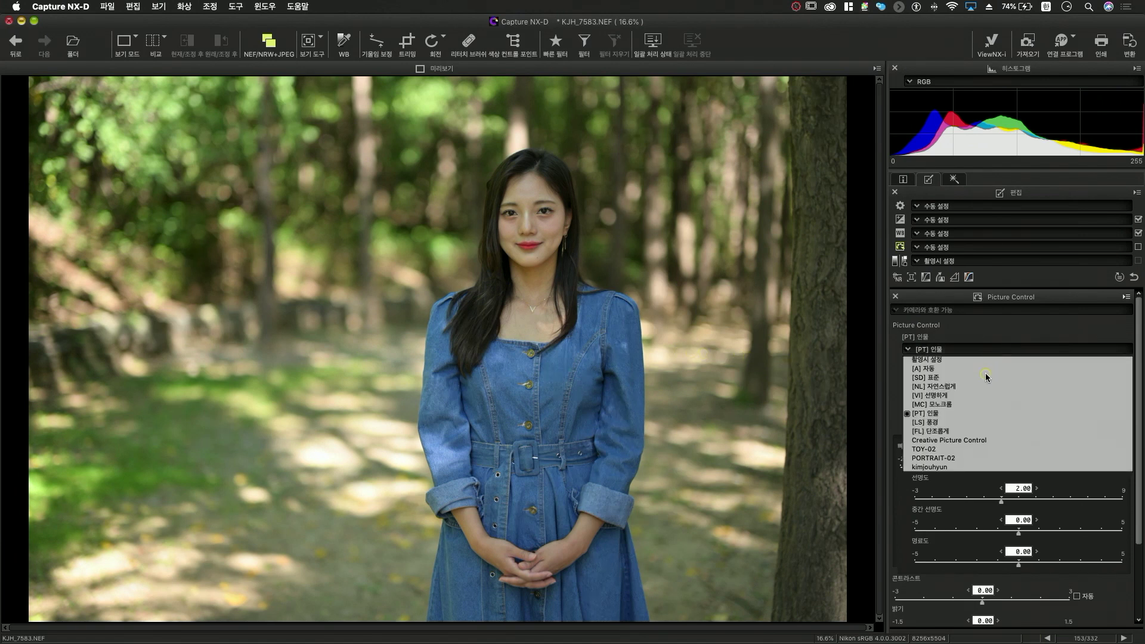
{"action": "left_click", "coordinate": [986, 378]}
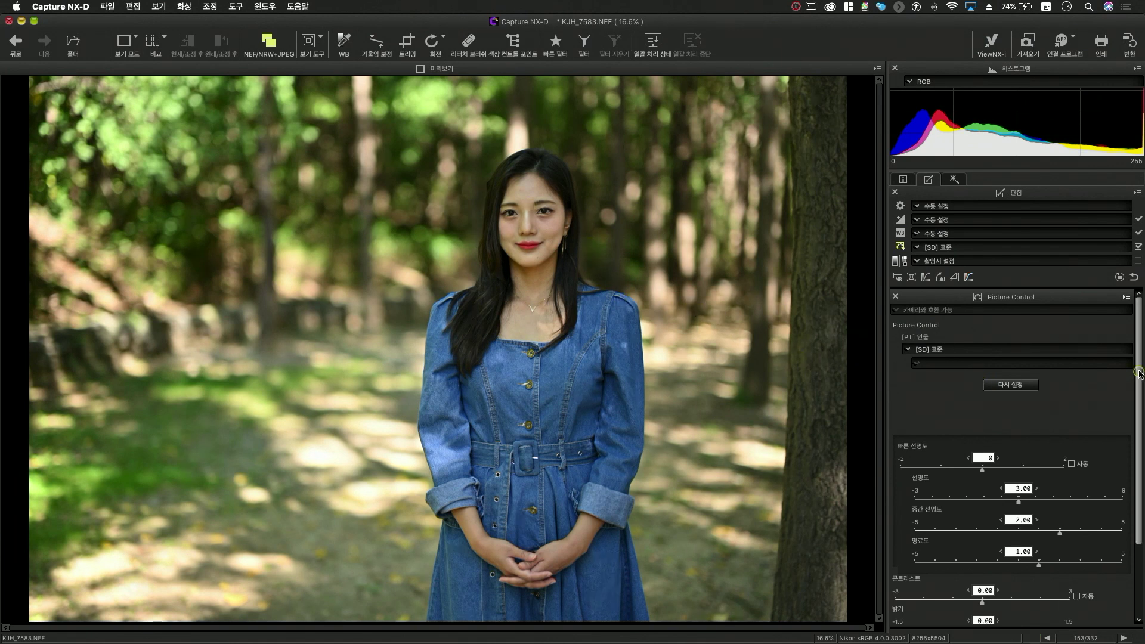
{"action": "scroll", "coordinate": [1138, 370], "scroll_direction": "down", "scroll_amount": 5}
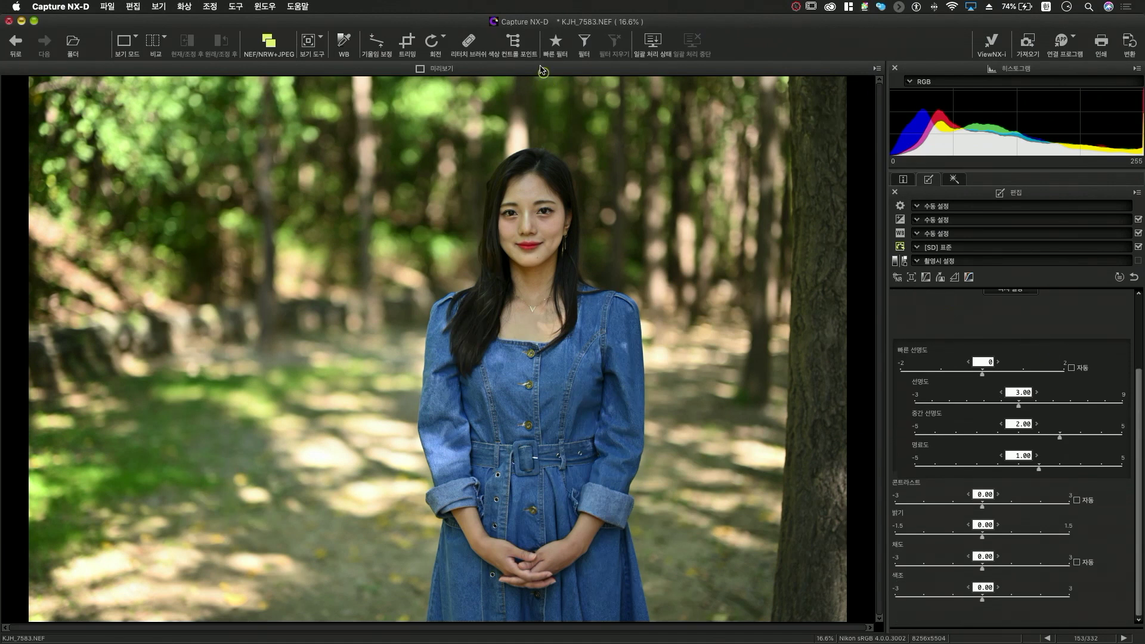
Step: Add a colour control point on the face with size 29, brightness 10 and contrast 6
{"action": "left_click", "coordinate": [514, 39]}
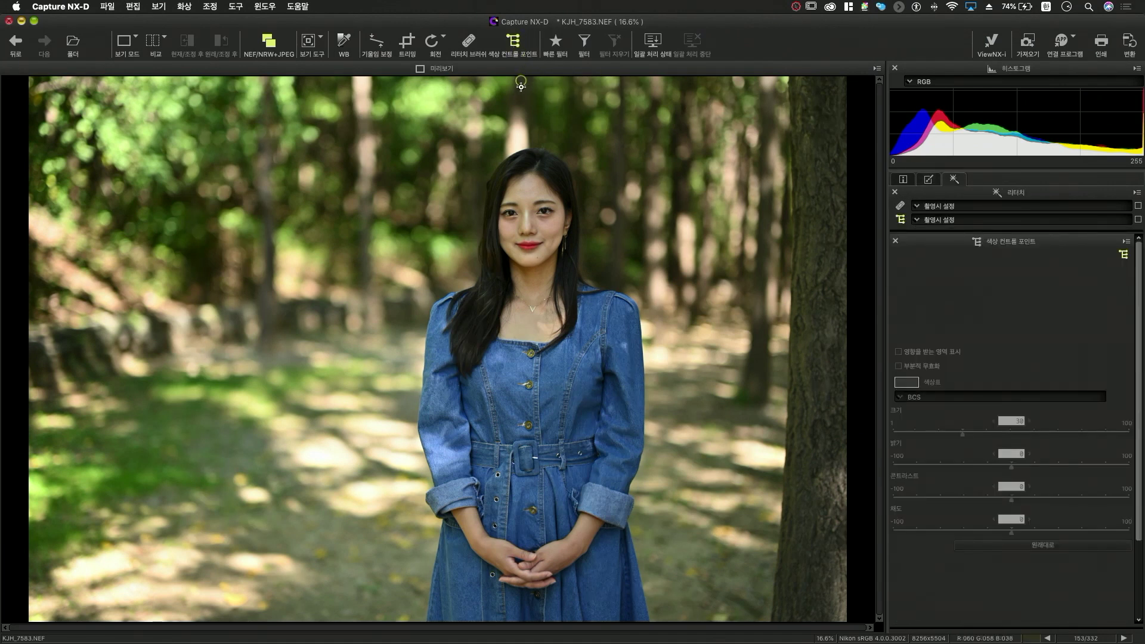
{"action": "left_click", "coordinate": [528, 201]}
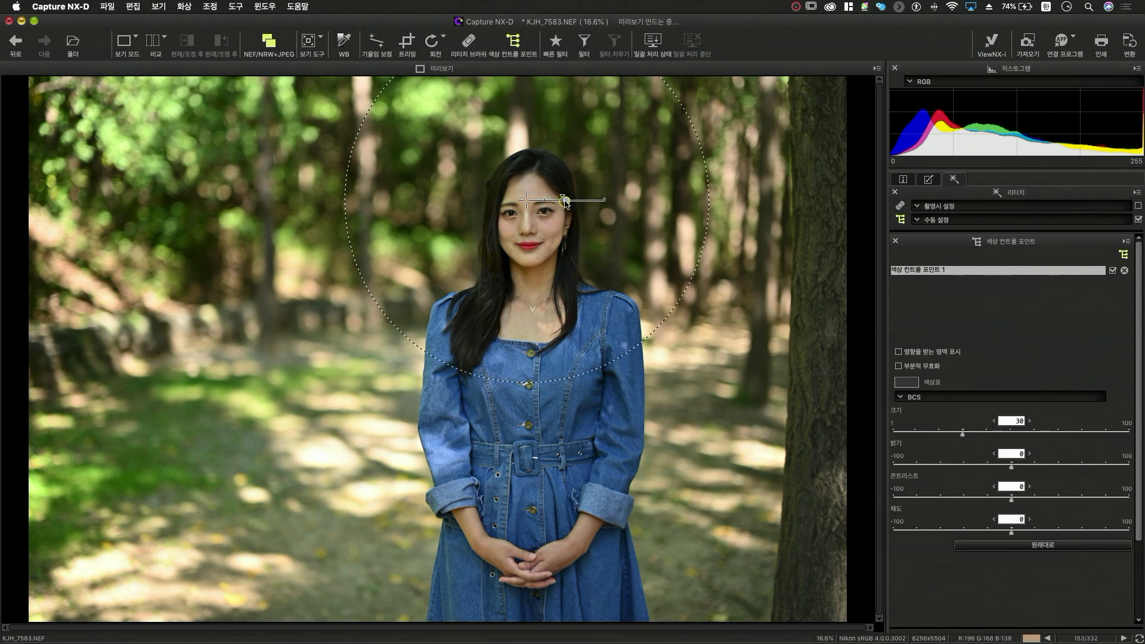
{"action": "mouse_move", "coordinate": [561, 202]}
{"action": "left_mouse_down"}
{"action": "mouse_move", "coordinate": [549, 201]}
{"action": "mouse_move", "coordinate": [575, 213]}
{"action": "left_mouse_up"}
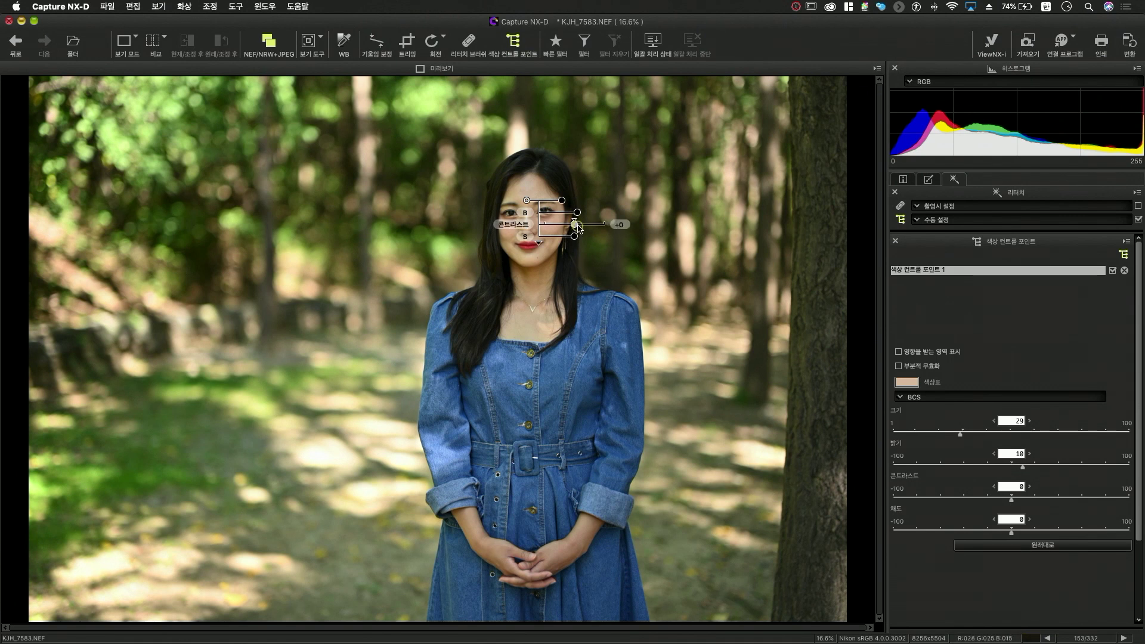
{"action": "left_click_drag", "start_coordinate": [575, 226], "coordinate": [574, 227]}
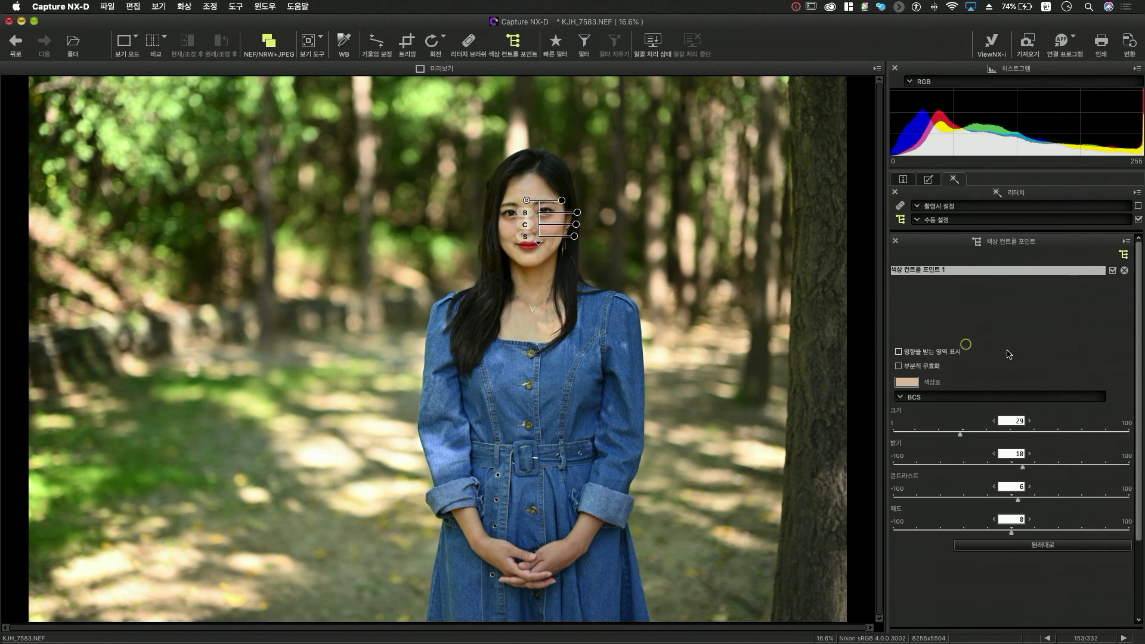
{"action": "left_click", "coordinate": [1123, 255]}
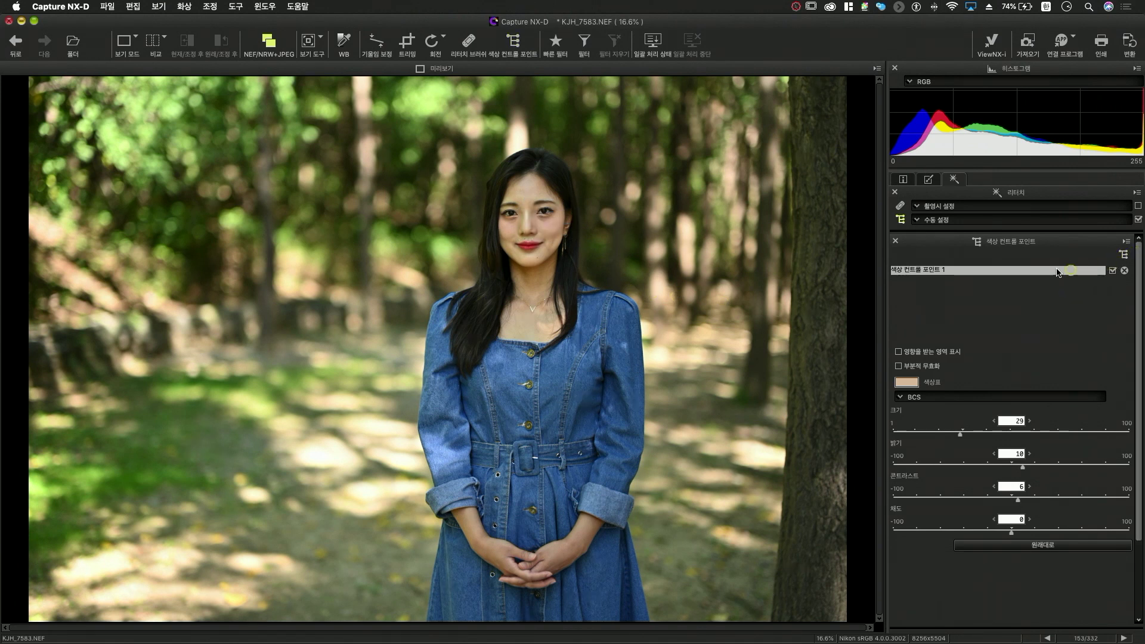
Step: Compare the portrait with and without the colour control point adjustment
{"action": "left_click", "coordinate": [1138, 220]}
{"action": "left_click", "coordinate": [1138, 220]}
{"action": "left_click", "coordinate": [1138, 220]}
{"action": "left_click", "coordinate": [1138, 220]}
Step: Change the denim-dress portrait's Picture Control to [PT] 인물 (Portrait)
{"action": "left_click", "coordinate": [928, 179]}
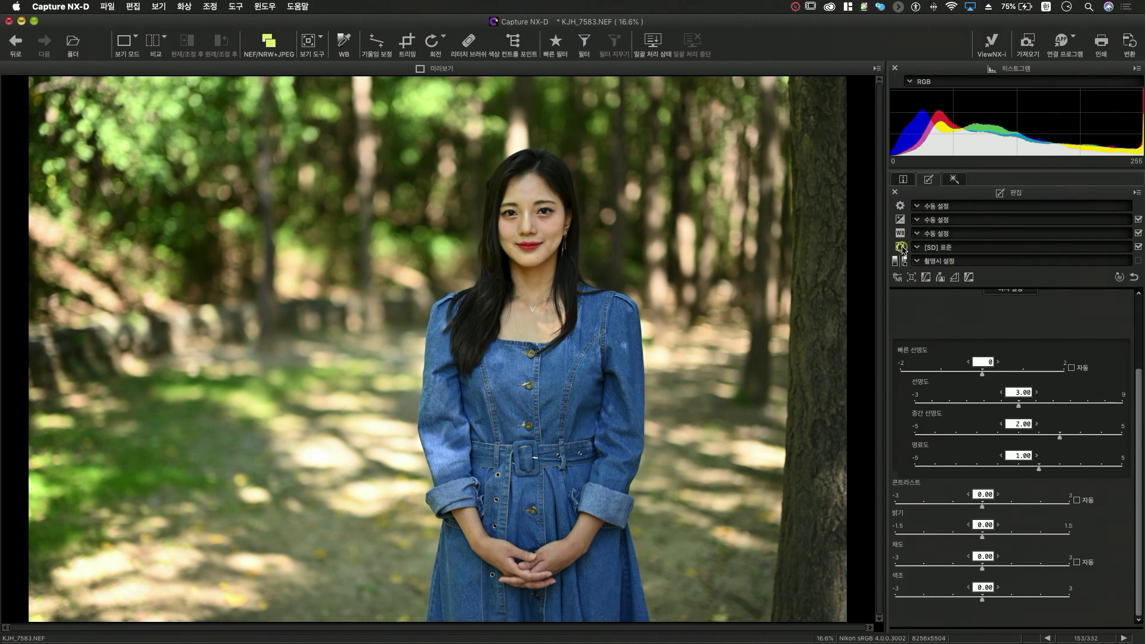
{"action": "left_click", "coordinate": [1136, 312]}
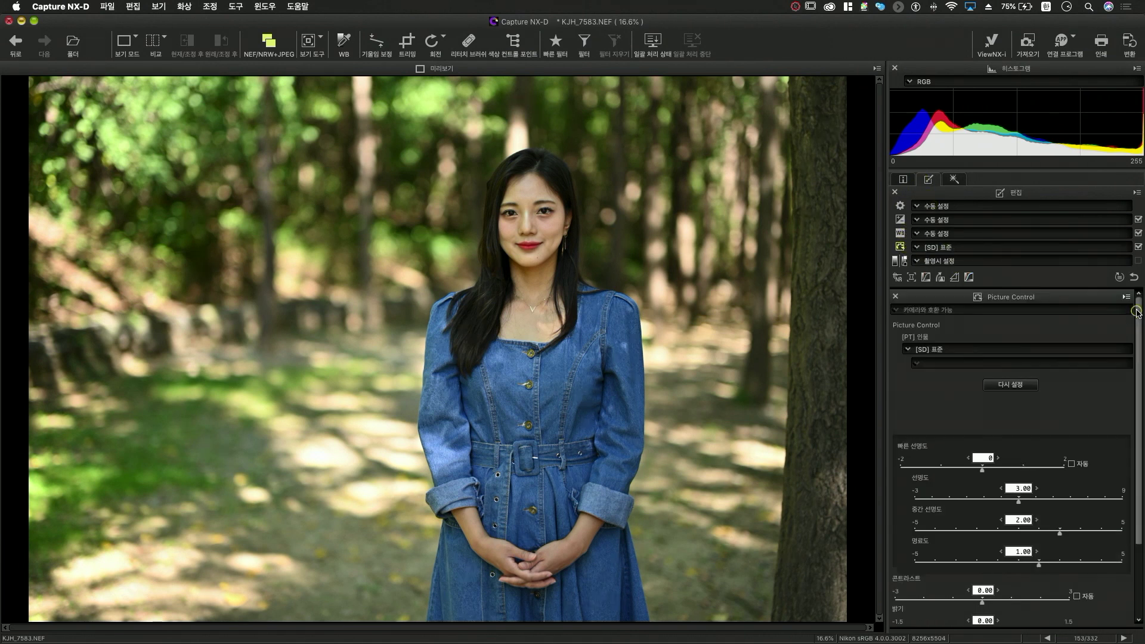
{"action": "left_click", "coordinate": [996, 350]}
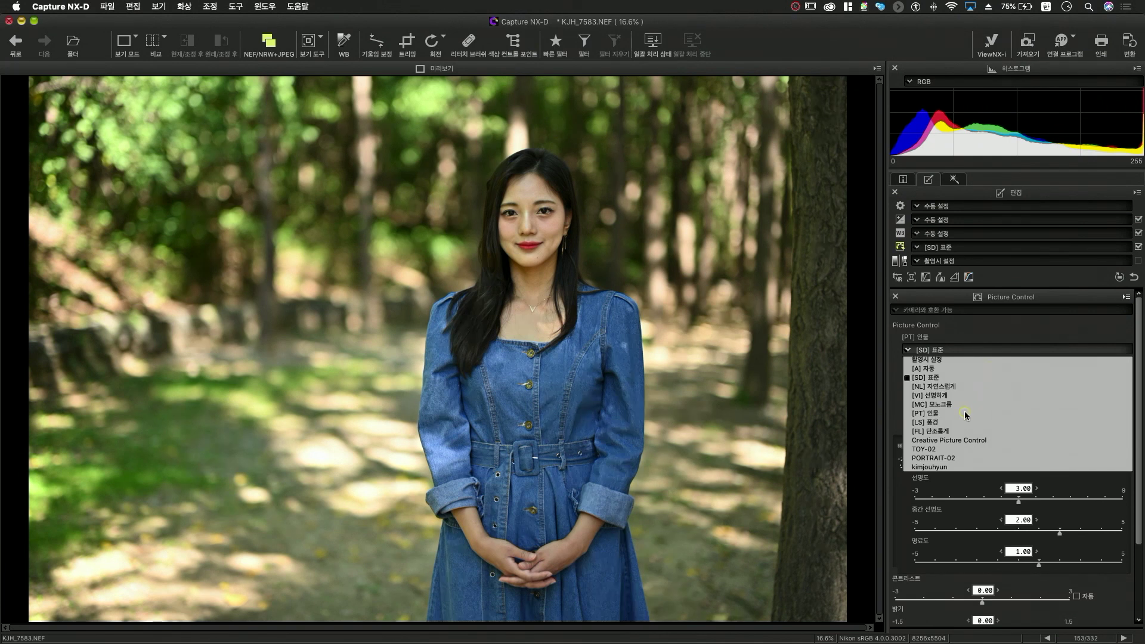
{"action": "left_click", "coordinate": [965, 413]}
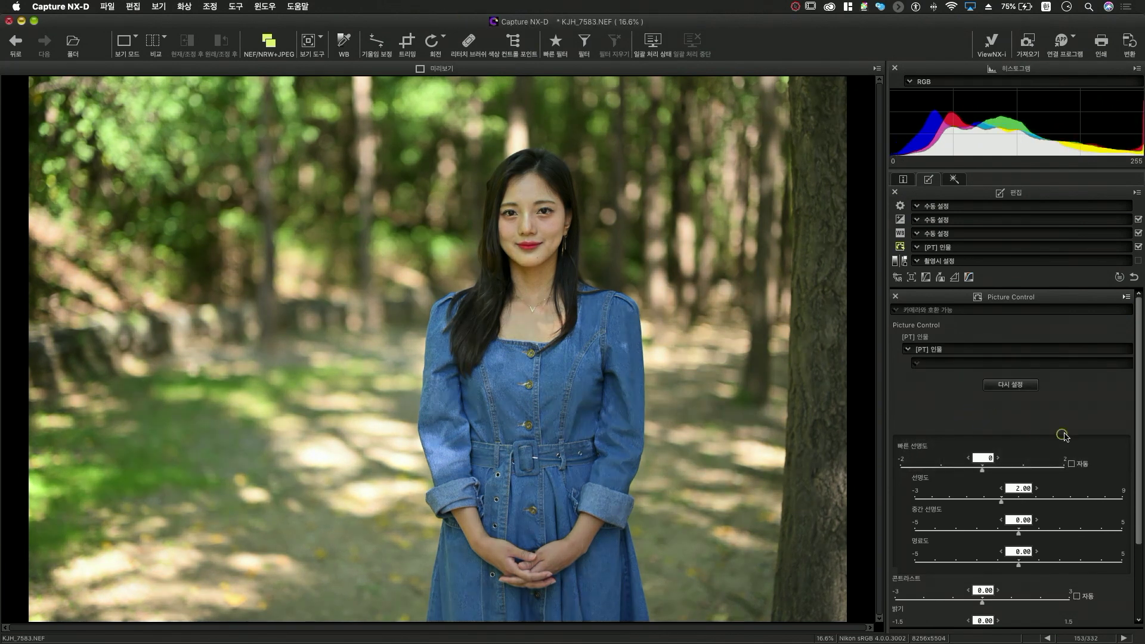
Step: Set the Picture Control's 빠른 선명도 (Quick Sharp) to 2, contrast to 1.00 and brightness to 0.50
{"action": "scroll", "coordinate": [1139, 387], "scroll_direction": "down", "scroll_amount": 4}
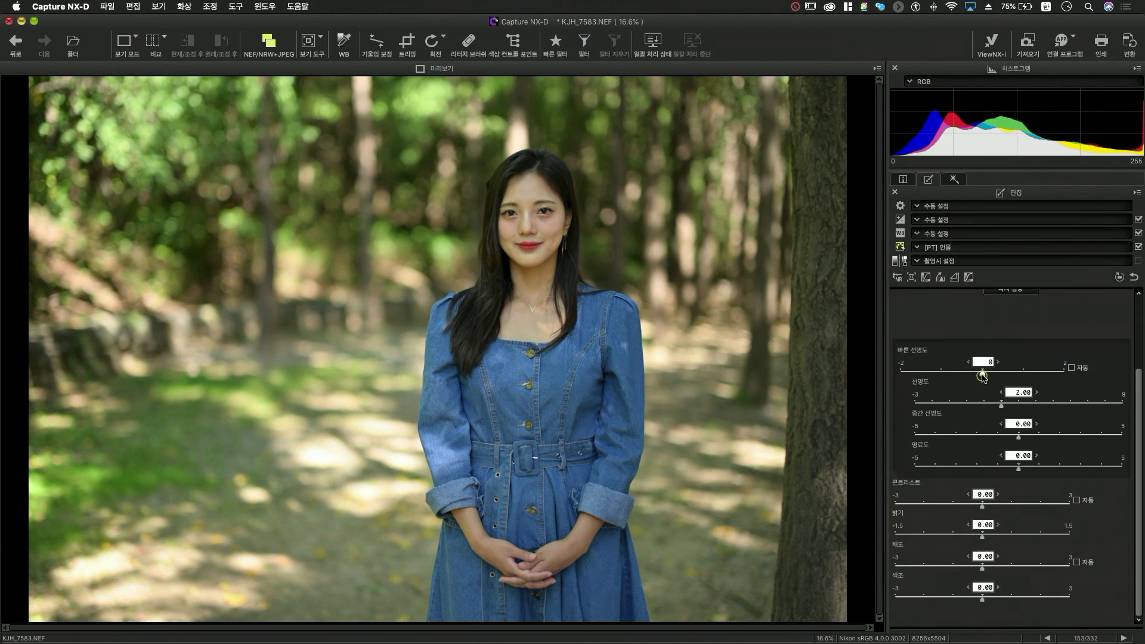
{"action": "left_click_drag", "start_coordinate": [989, 375], "coordinate": [1048, 377]}
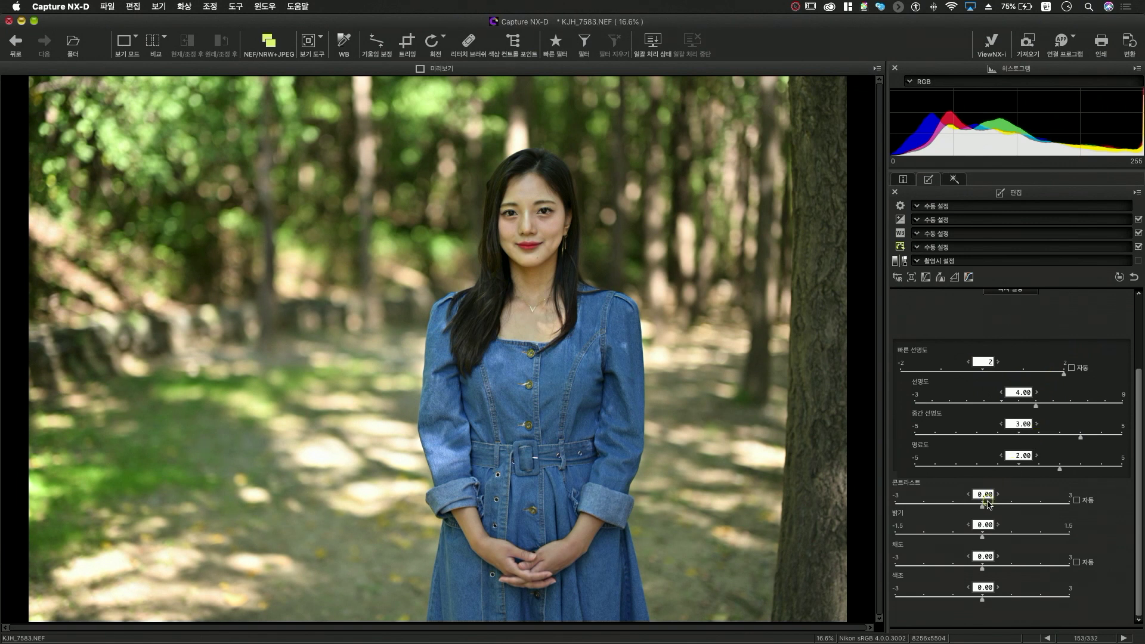
{"action": "left_click_drag", "start_coordinate": [982, 507], "coordinate": [1012, 538]}
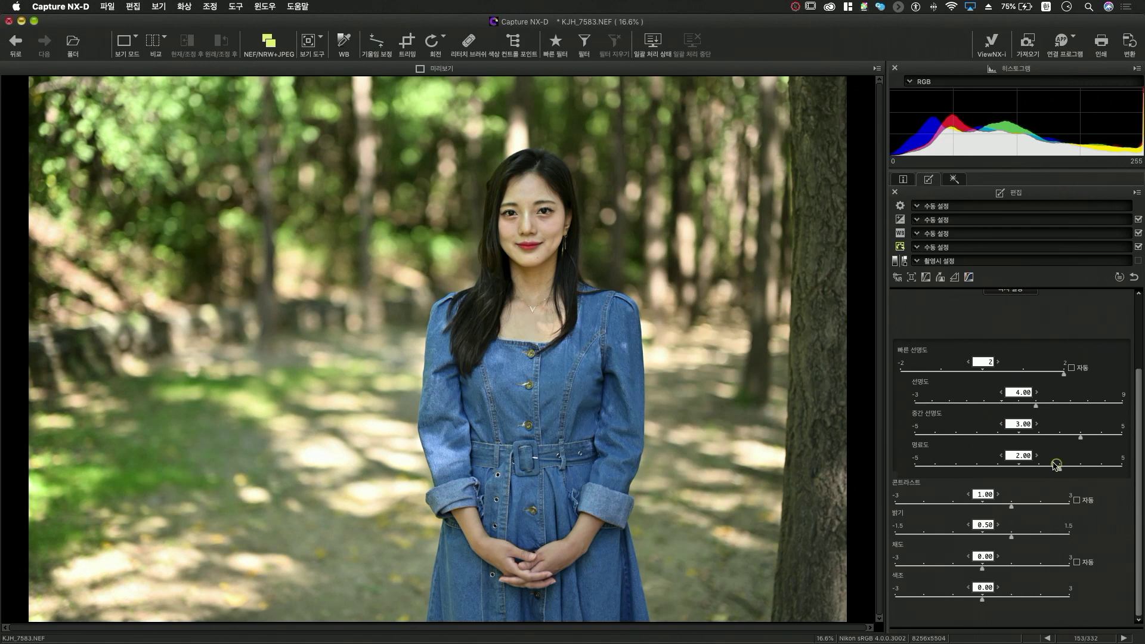
{"action": "key", "text": "super+alt+c"}
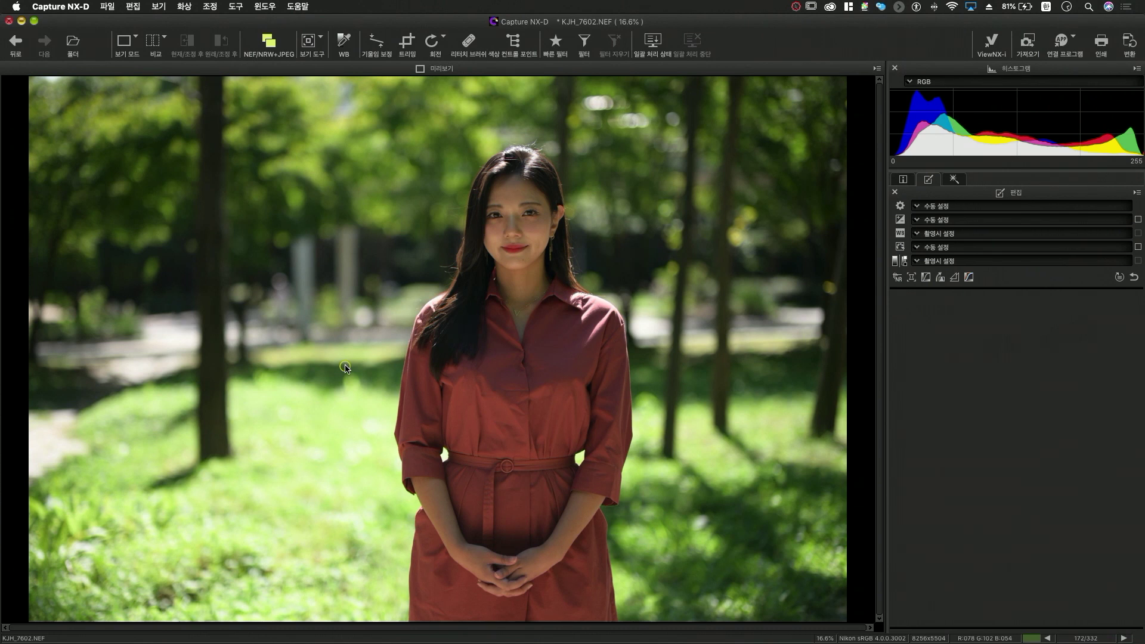
Step: Try an exposure compensation of +1.55 on the backlit red-dress portrait for comparison, and set it back to 0
{"action": "left_click", "coordinate": [899, 220]}
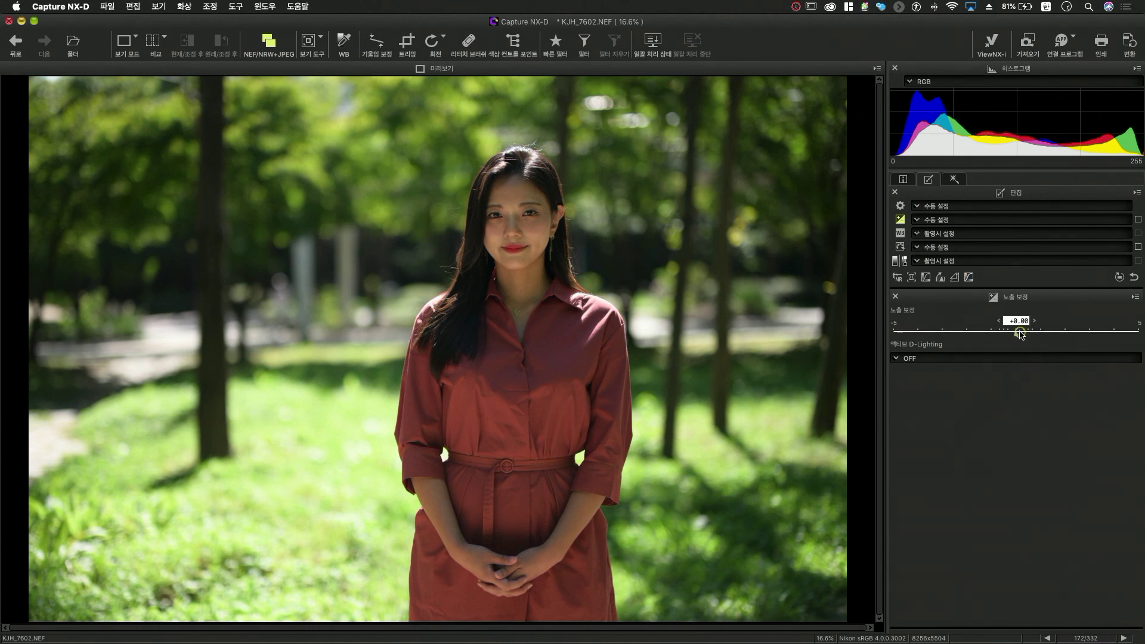
{"action": "left_click_drag", "start_coordinate": [1016, 333], "coordinate": [1053, 334]}
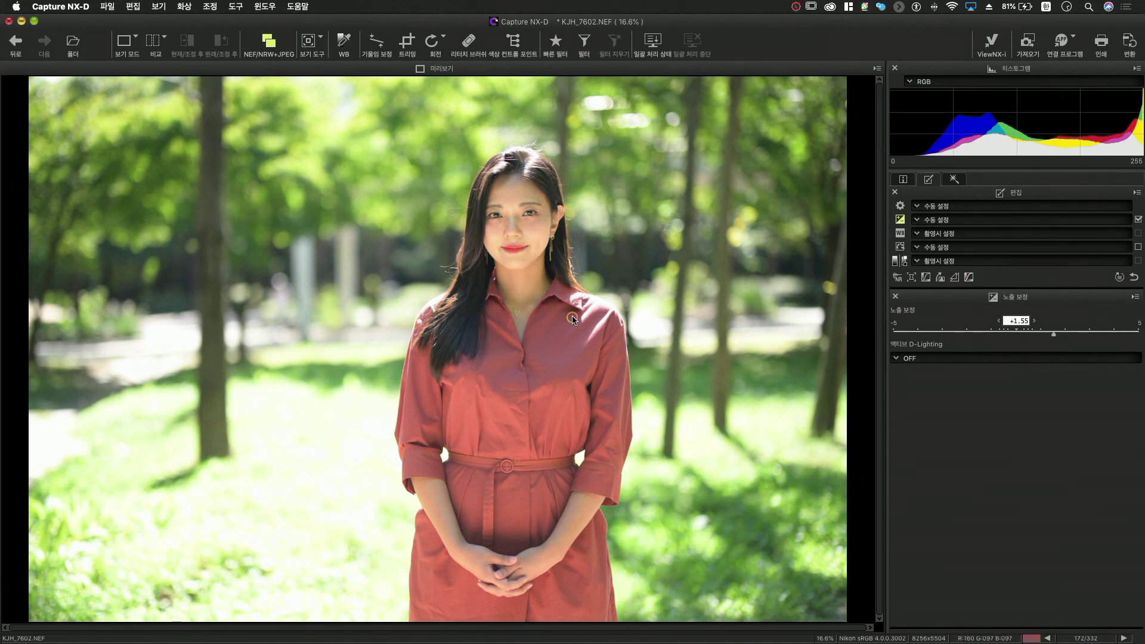
{"action": "double_click", "coordinate": [1023, 323]}
{"action": "type", "text": "0"}
{"action": "key", "text": "Return"}
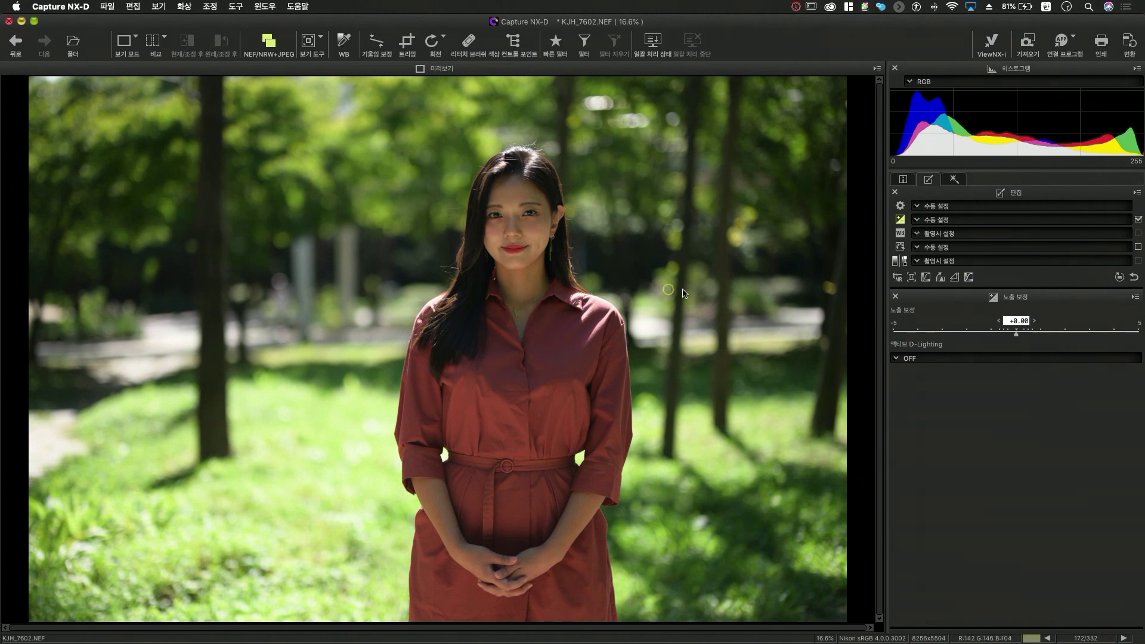
Step: Set the backlit red-dress portrait's Active D-Lighting to 매우 강하게 1 (Extra High 1)
{"action": "left_click", "coordinate": [941, 365]}
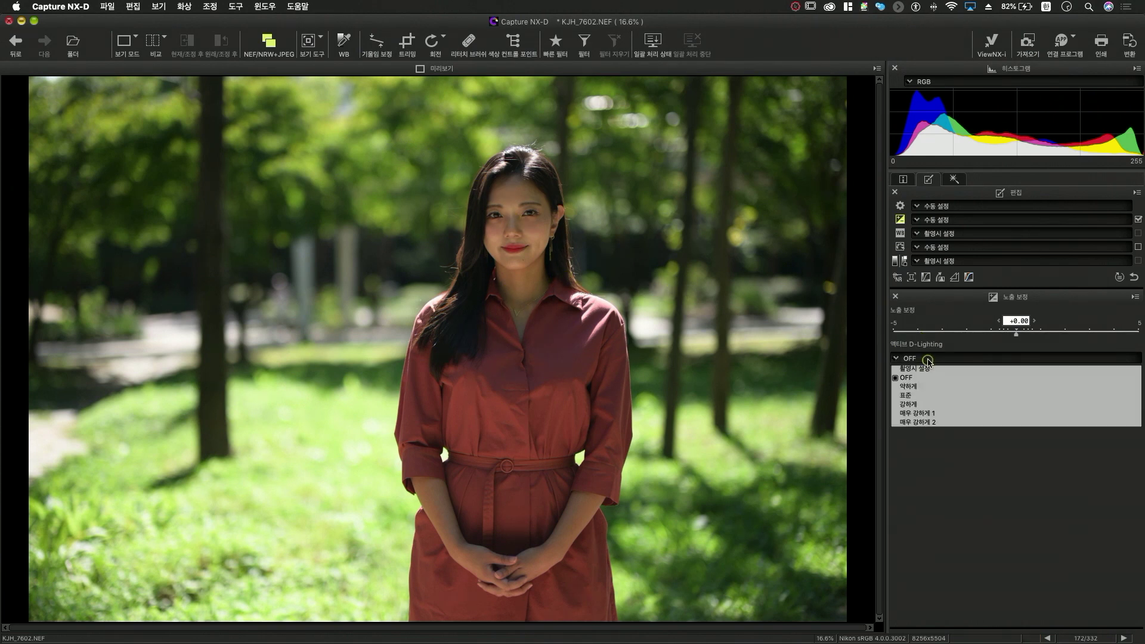
{"action": "left_click", "coordinate": [949, 413]}
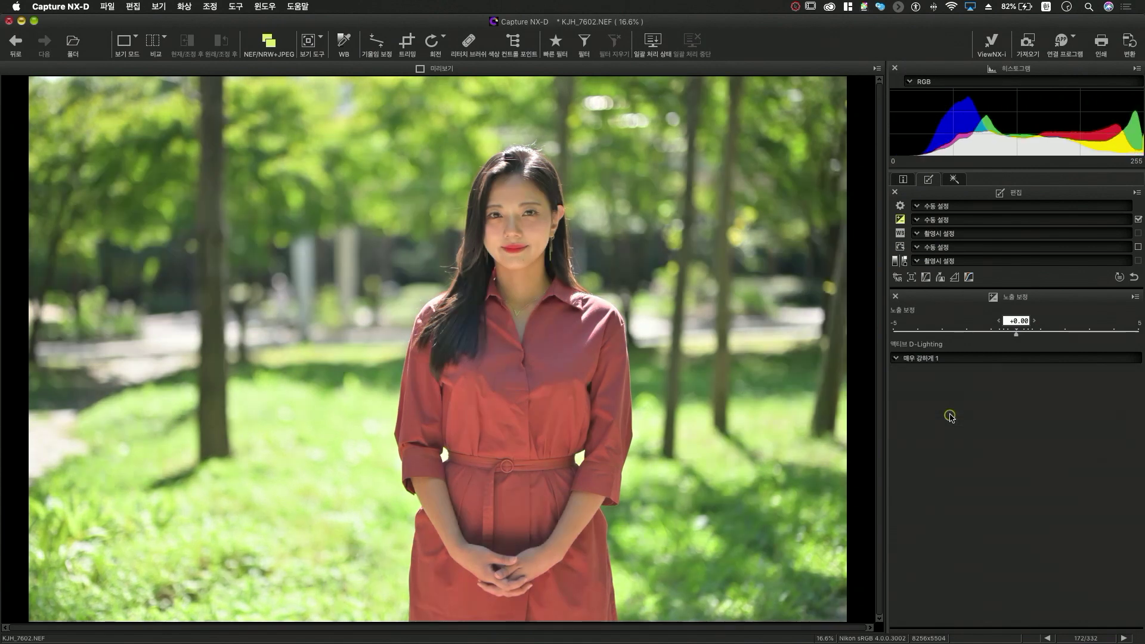
{"action": "left_click", "coordinate": [530, 251]}
{"action": "left_click", "coordinate": [339, 431]}
Step: Change the backlit red-dress portrait's Picture Control to [SD] 표준 (Standard)
{"action": "left_click", "coordinate": [900, 246]}
{"action": "left_click", "coordinate": [933, 350]}
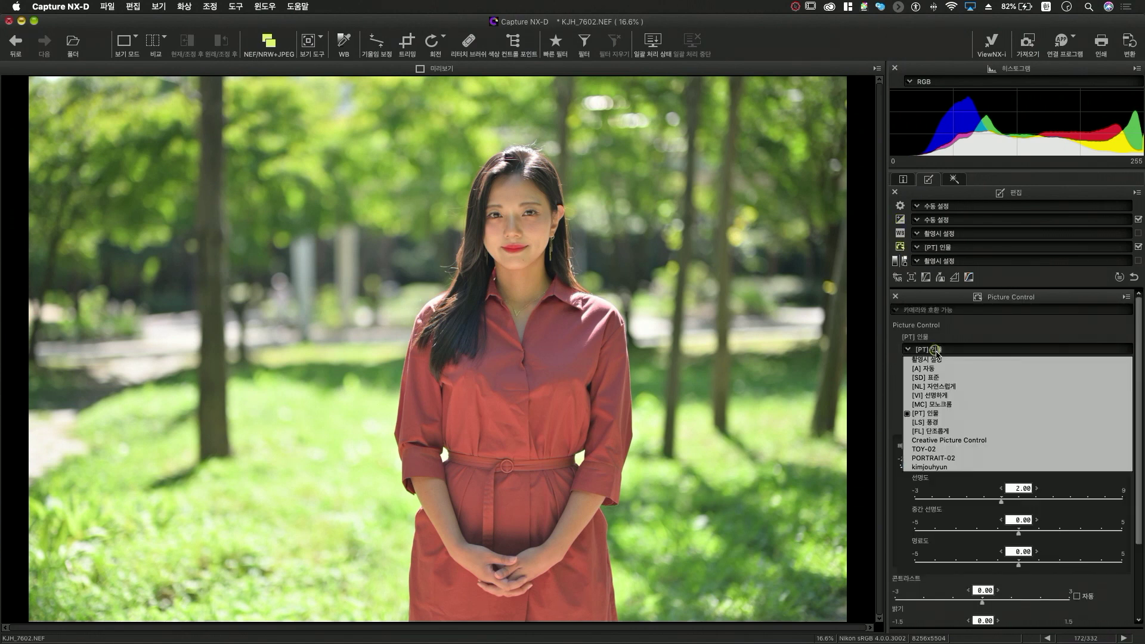
{"action": "left_click", "coordinate": [936, 379]}
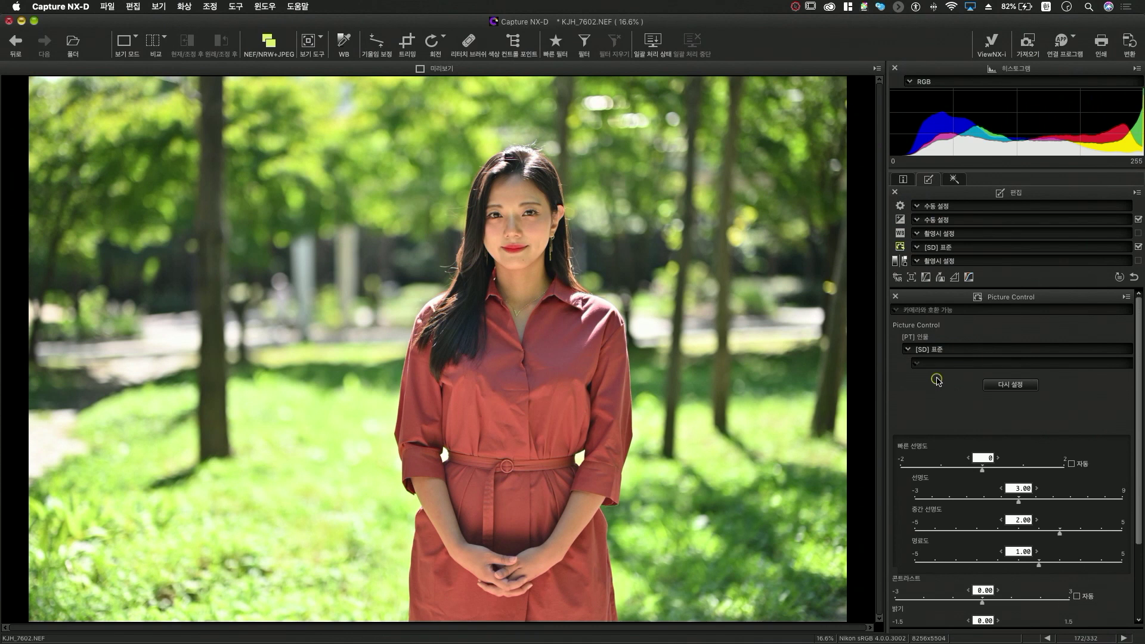
Step: Add a colour control point on the forehead with size 36 and raise its brightness to about 24
{"action": "left_click", "coordinate": [513, 40]}
{"action": "left_click", "coordinate": [512, 200]}
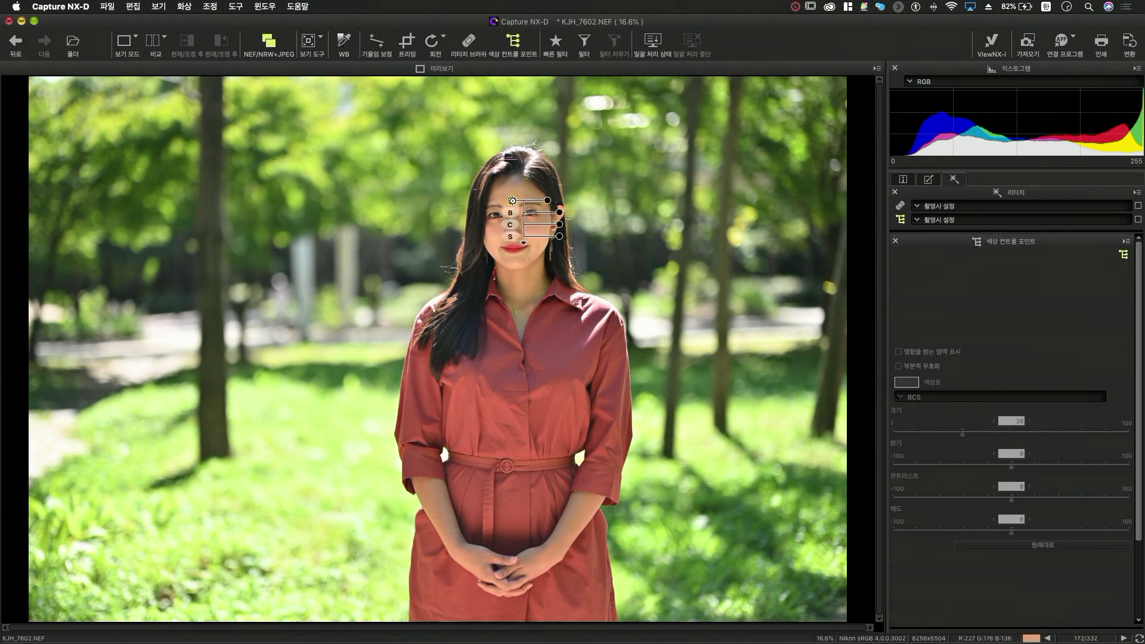
{"action": "left_click_drag", "start_coordinate": [547, 200], "coordinate": [565, 215]}
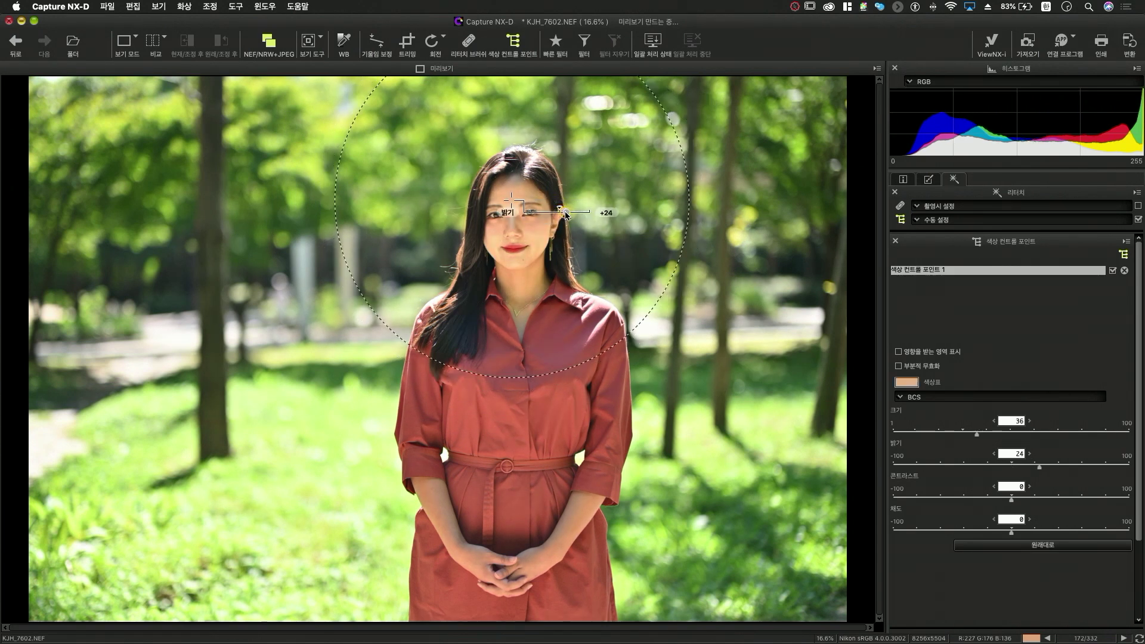
{"action": "left_click_drag", "start_coordinate": [565, 215], "coordinate": [560, 216]}
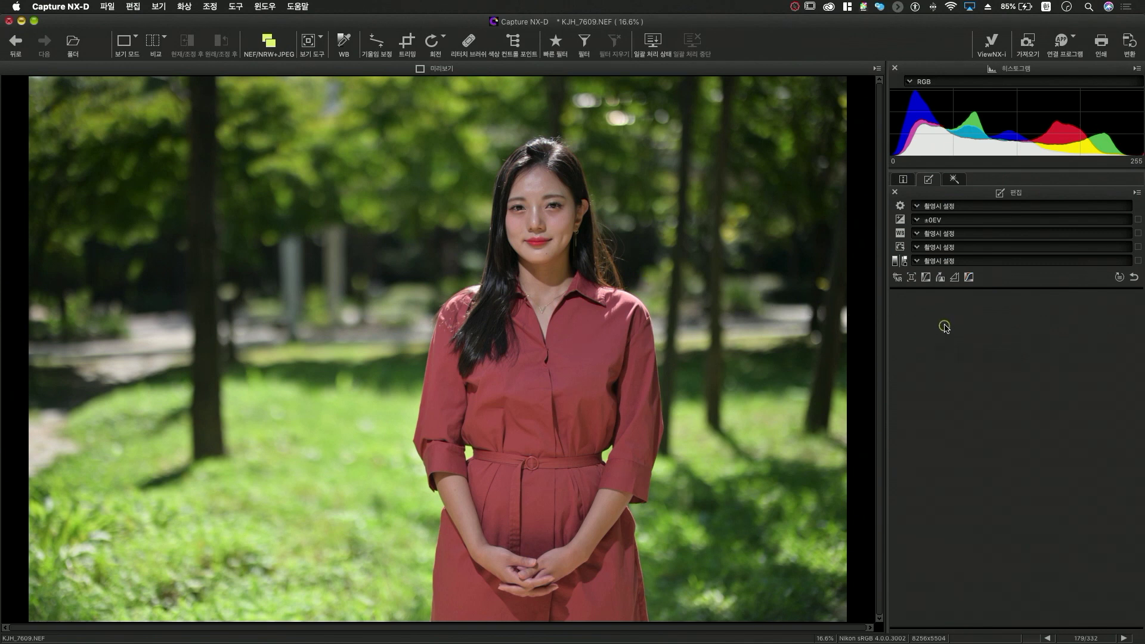
Step: Warm the white balance of KJH_7609.NEF by setting the colour temperature to 5274 K
{"action": "left_click", "coordinate": [899, 233]}
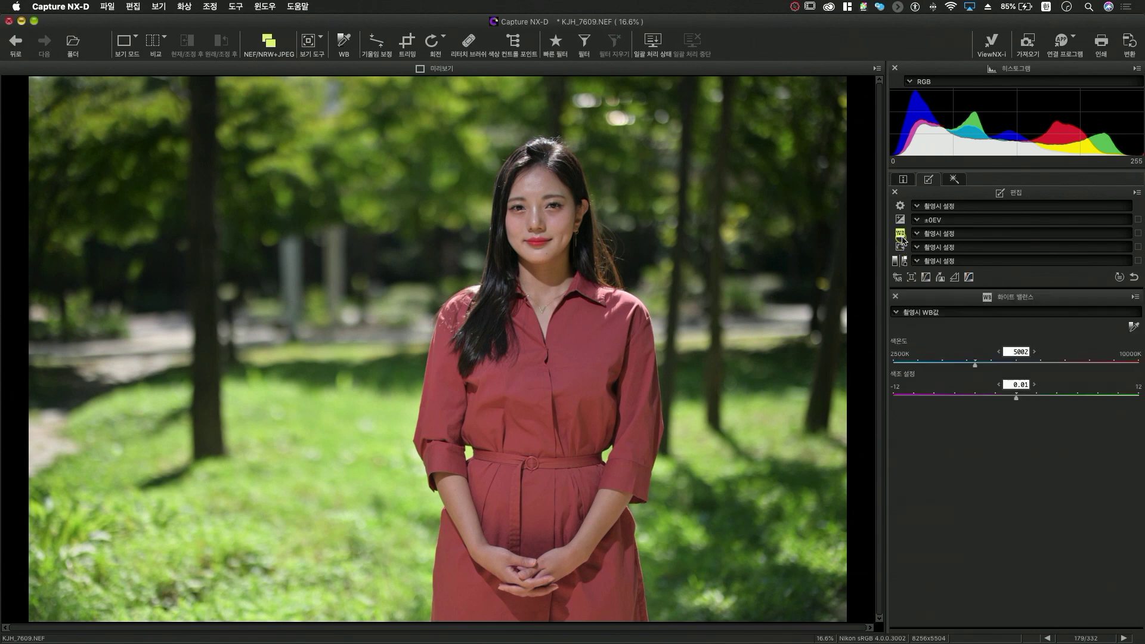
{"action": "left_click_drag", "start_coordinate": [975, 363], "coordinate": [985, 366]}
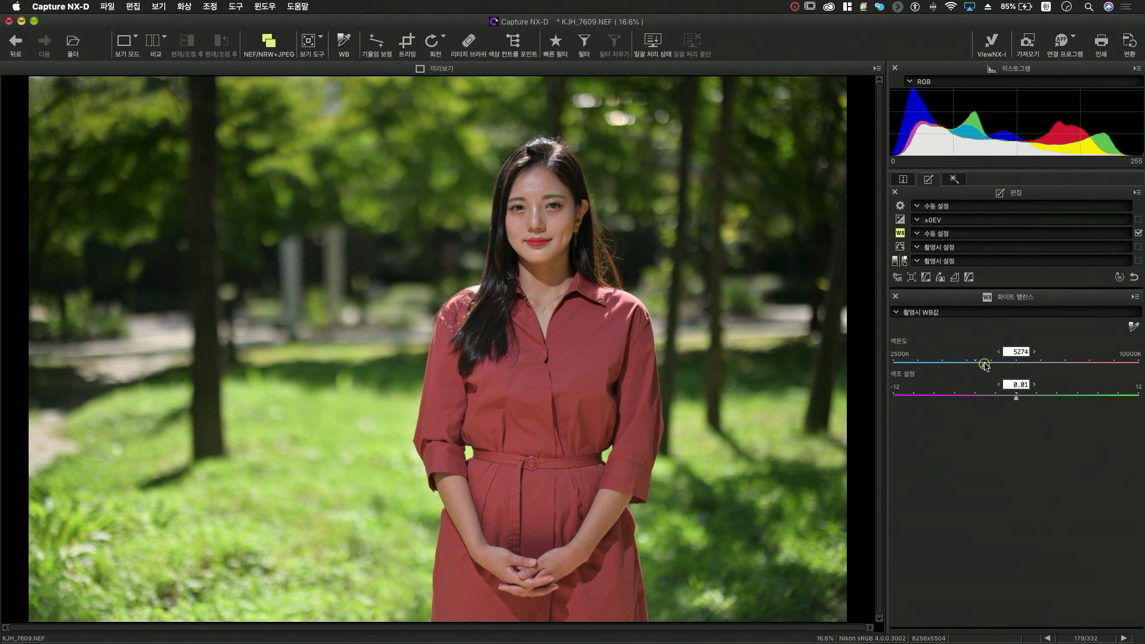
Step: Try the [SD] 표준 (Standard) Picture Control for comparison, and set it to [PT] 인물 (Portrait)
{"action": "left_click", "coordinate": [899, 246]}
{"action": "left_click", "coordinate": [1027, 363]}
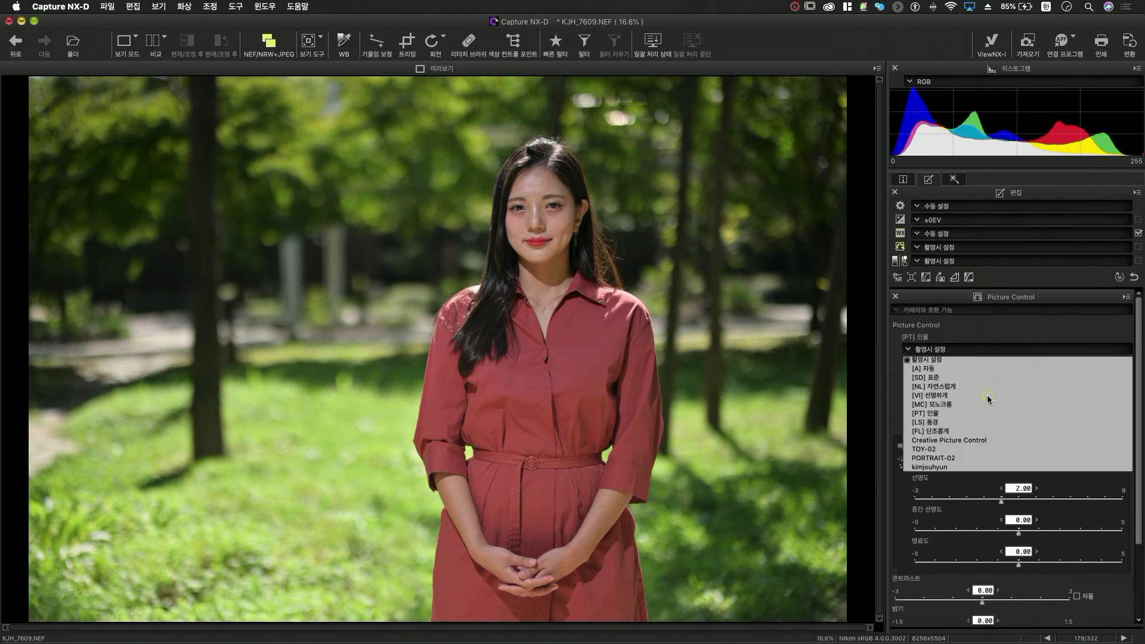
{"action": "left_click", "coordinate": [959, 377]}
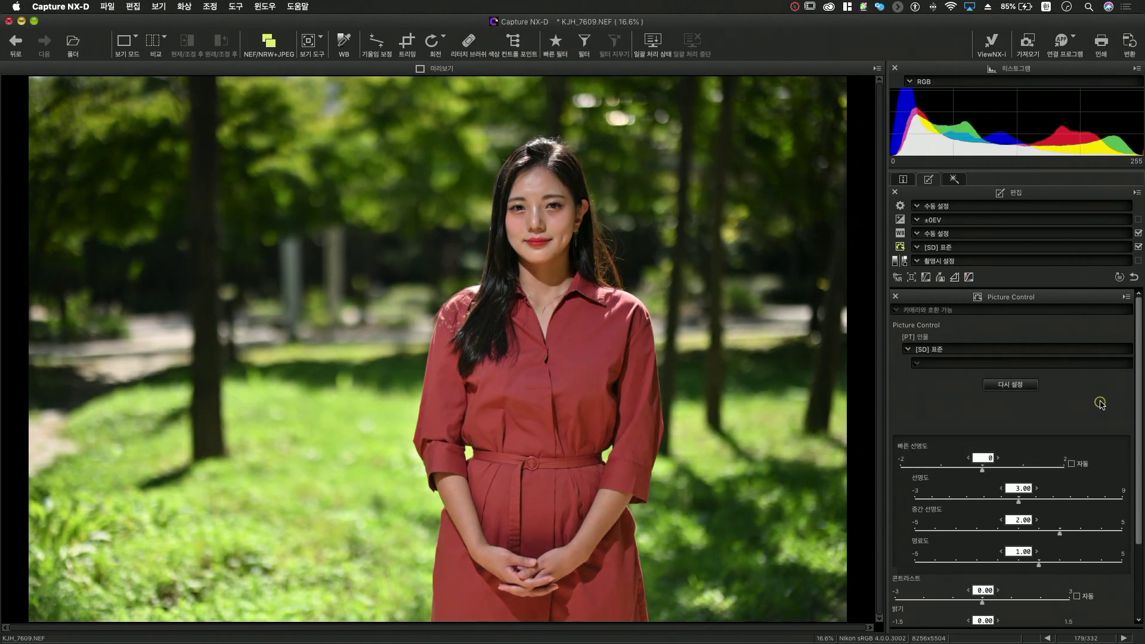
{"action": "left_click", "coordinate": [999, 358]}
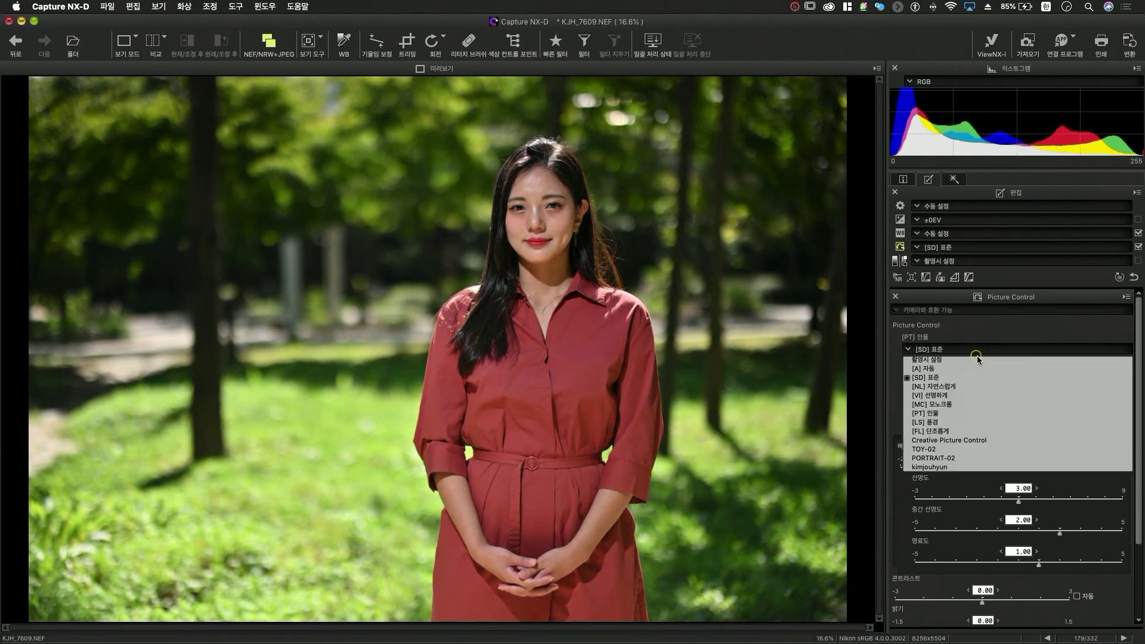
{"action": "left_click", "coordinate": [1003, 412]}
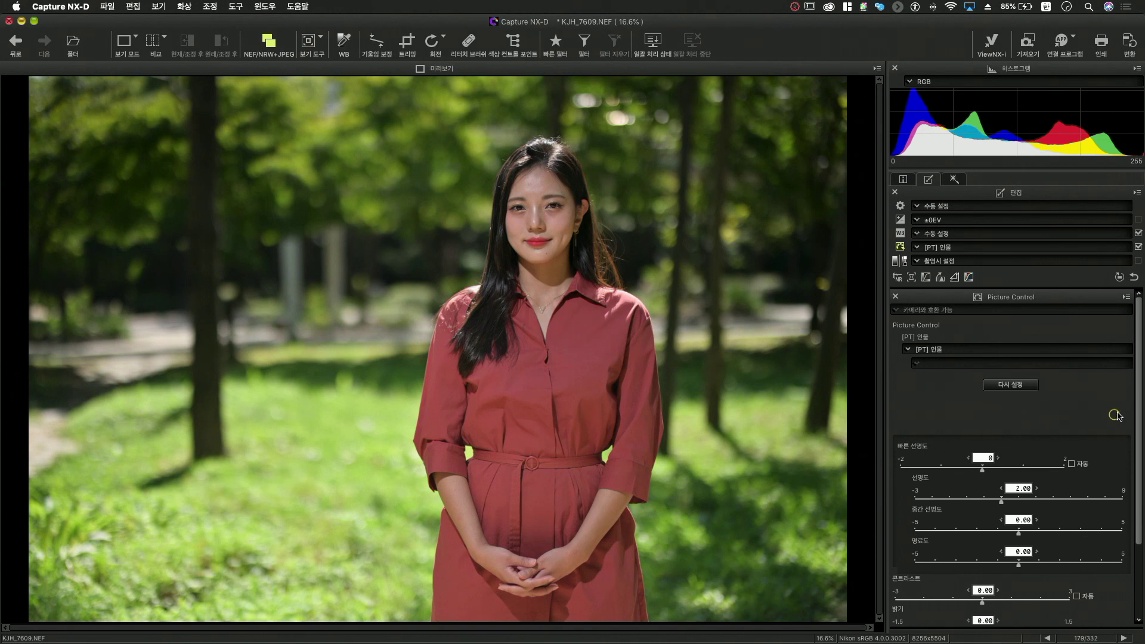
Step: Set the Picture Control's 빠른 선명도 (Quick Sharp) to 2, contrast to 1.00 and 색조 (hue) to -2.00
{"action": "left_click_drag", "start_coordinate": [1140, 398], "coordinate": [1141, 495]}
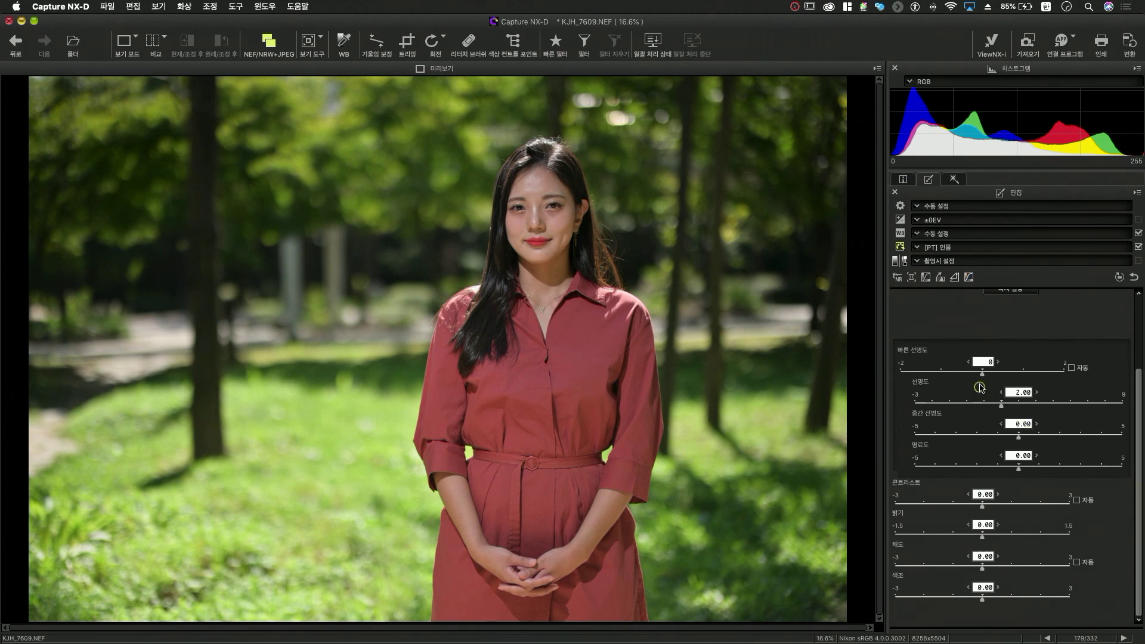
{"action": "left_click_drag", "start_coordinate": [983, 374], "coordinate": [1060, 374]}
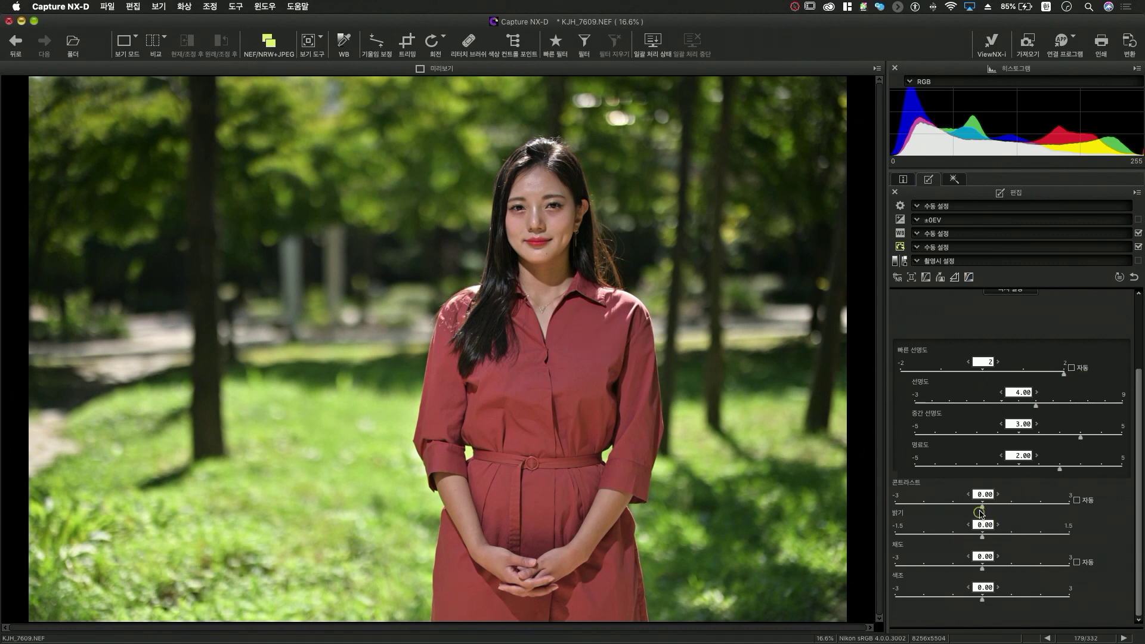
{"action": "left_click_drag", "start_coordinate": [981, 507], "coordinate": [1011, 509]}
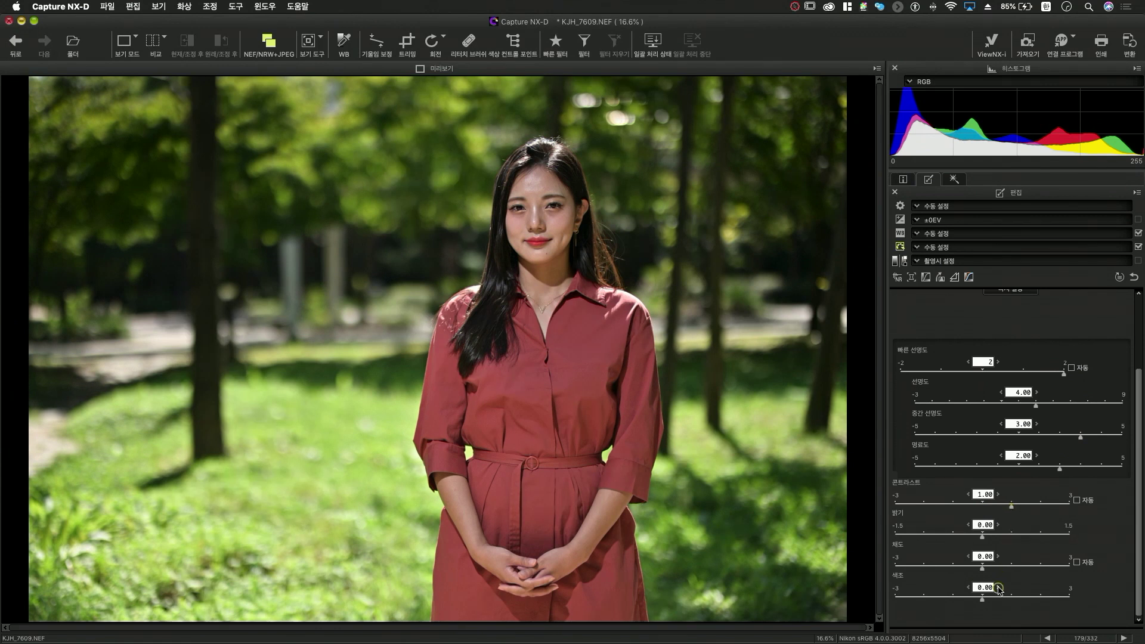
{"action": "left_click_drag", "start_coordinate": [982, 602], "coordinate": [921, 603]}
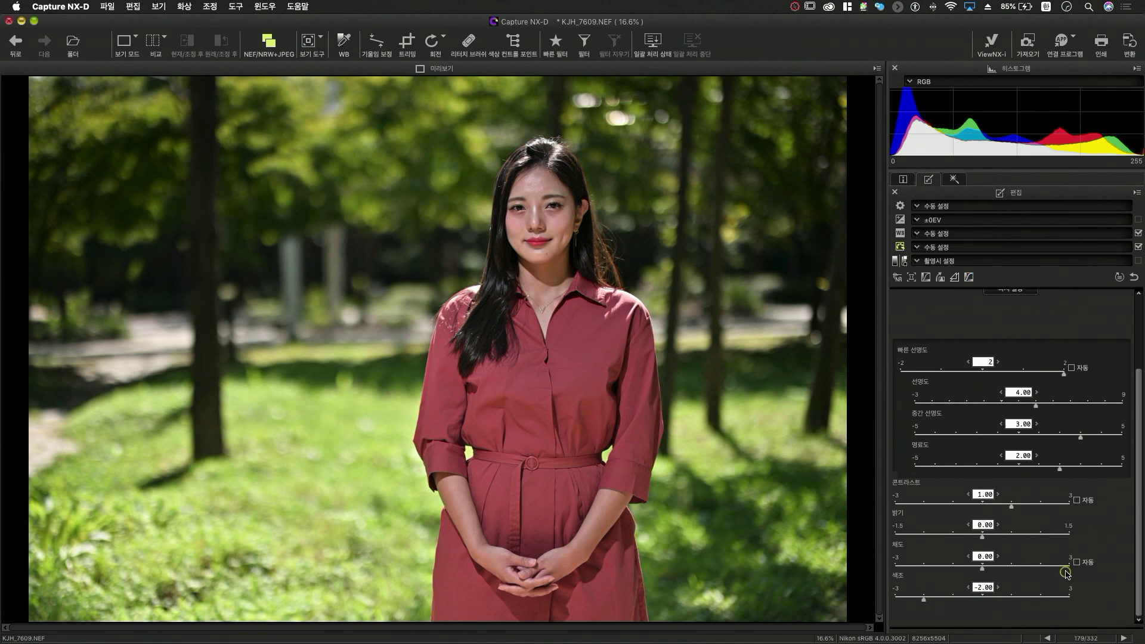
{"action": "key", "text": "super+alt+b"}
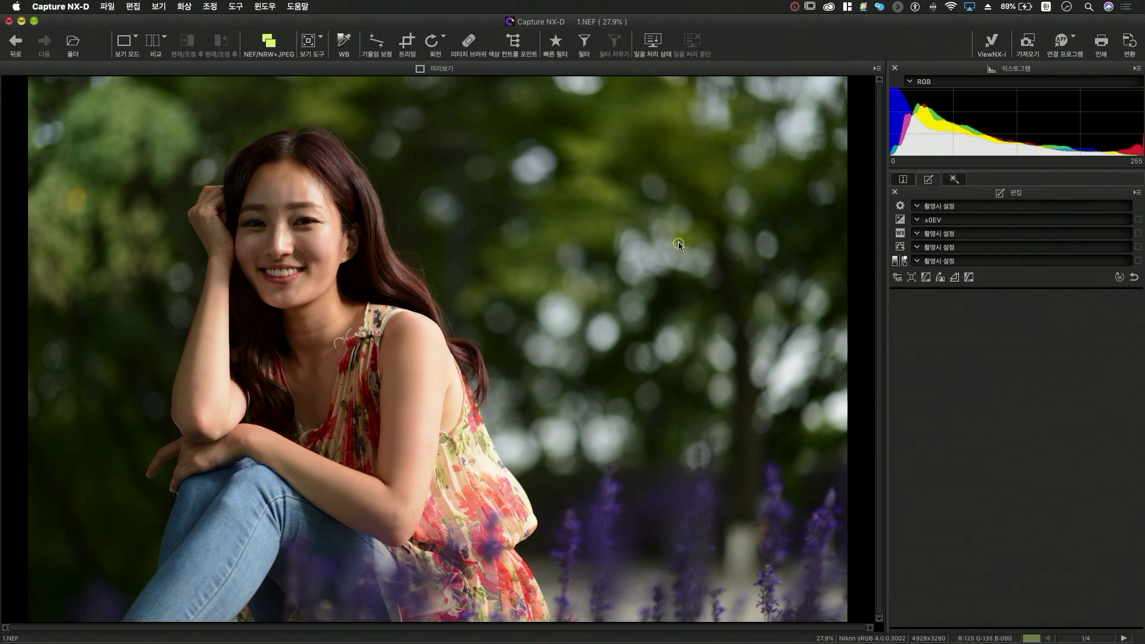
Step: Set 1.NEF's Active D-Lighting to 강하게 (High) and its white balance colour temperature to 5511 K
{"action": "left_click", "coordinate": [899, 220]}
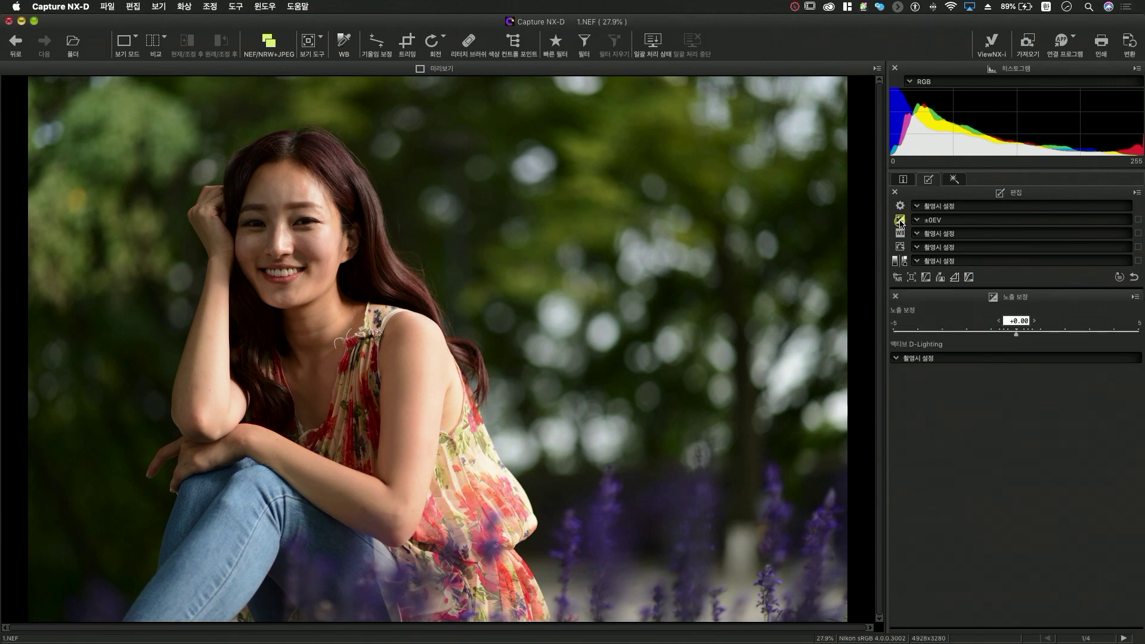
{"action": "left_click", "coordinate": [927, 358]}
{"action": "left_click", "coordinate": [930, 378]}
{"action": "left_click", "coordinate": [934, 406]}
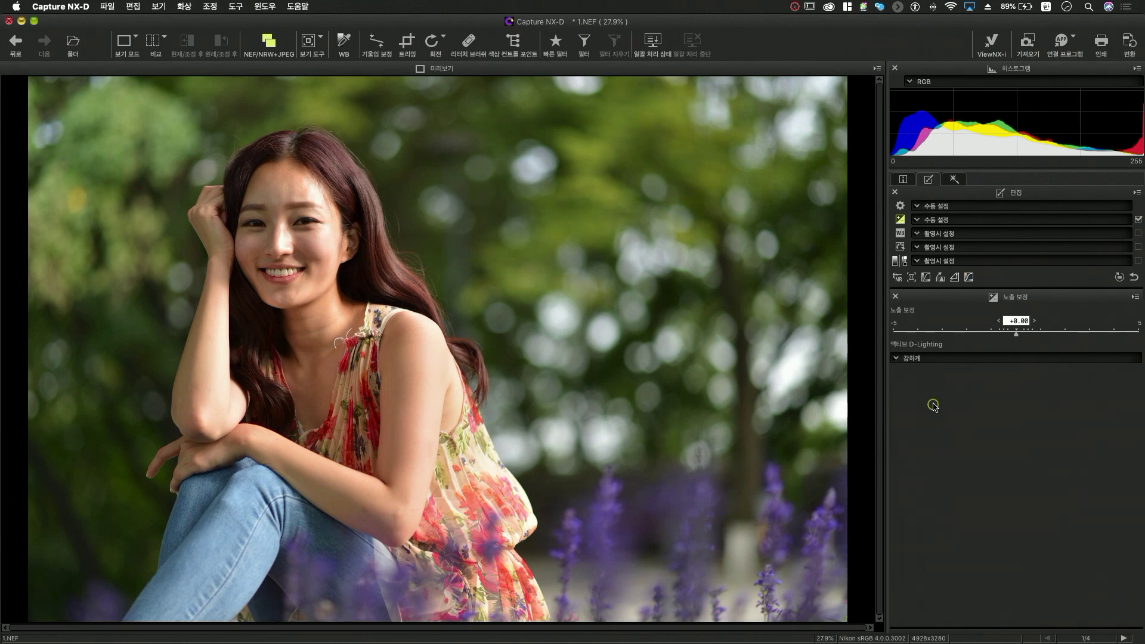
{"action": "left_click", "coordinate": [899, 233]}
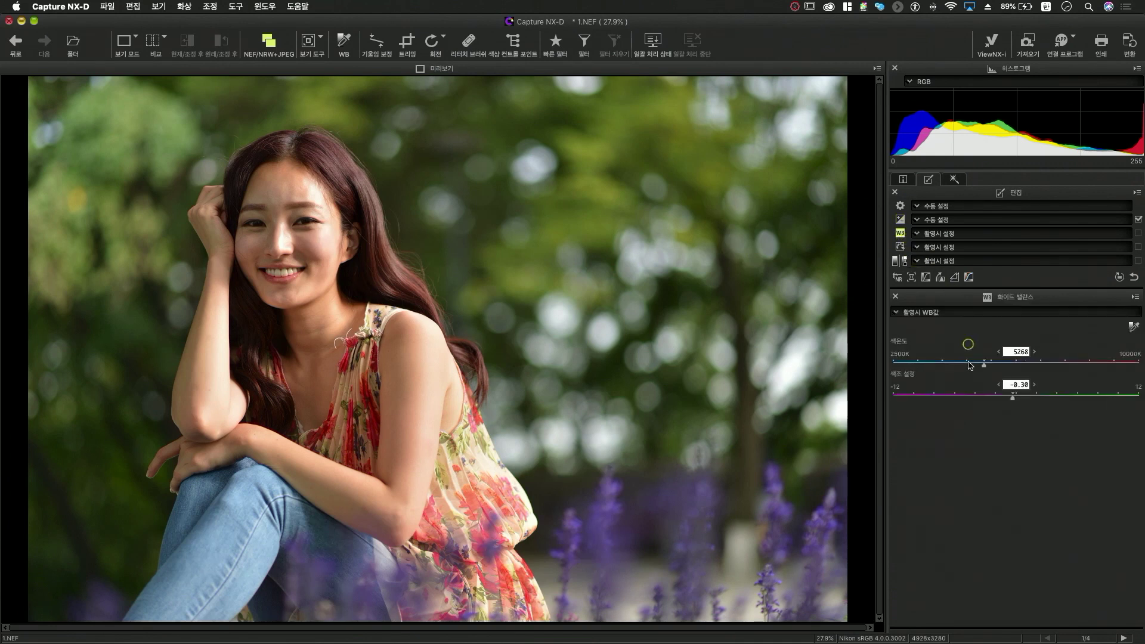
{"action": "left_click_drag", "start_coordinate": [986, 368], "coordinate": [992, 368]}
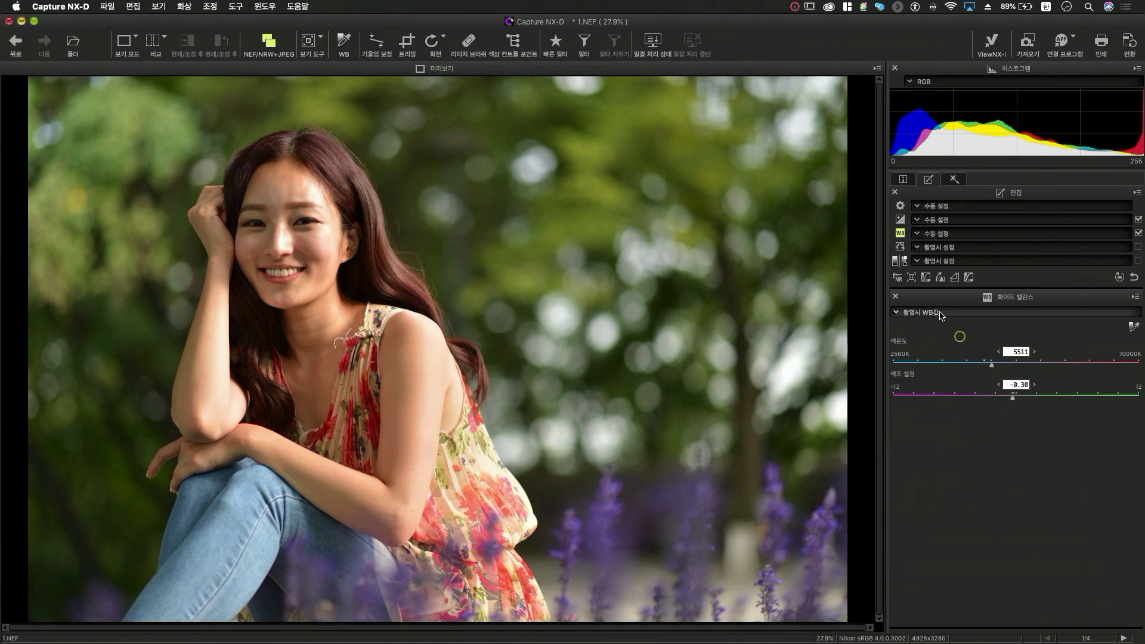
Step: Set the Picture Control of 1.NEF to [PT] 인물 (Portrait)
{"action": "left_click", "coordinate": [899, 246]}
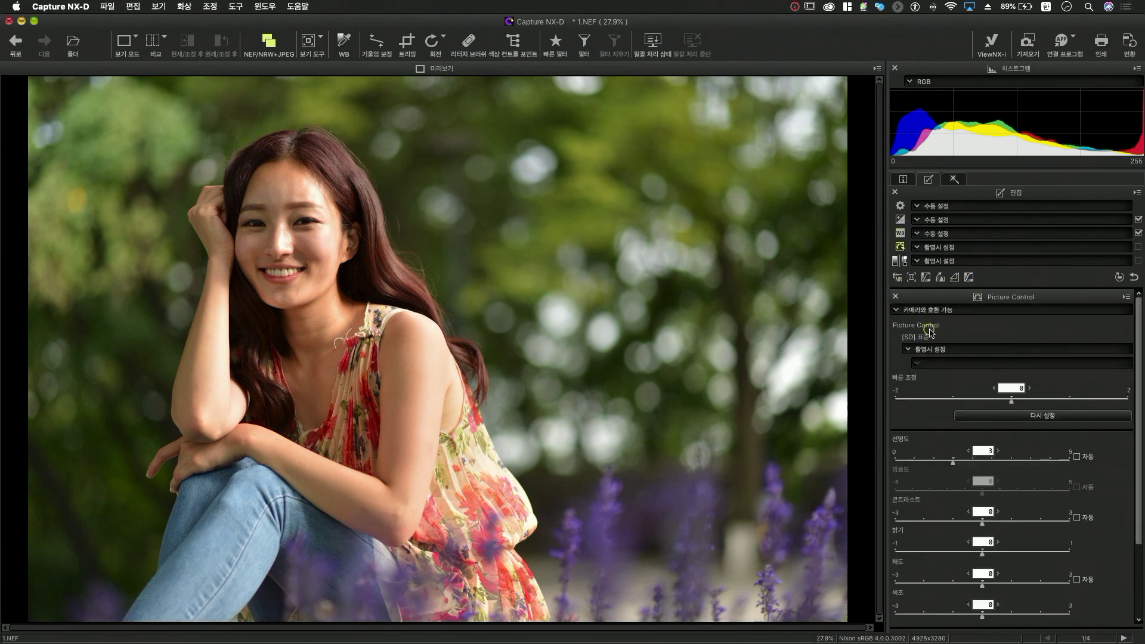
{"action": "left_click", "coordinate": [954, 351]}
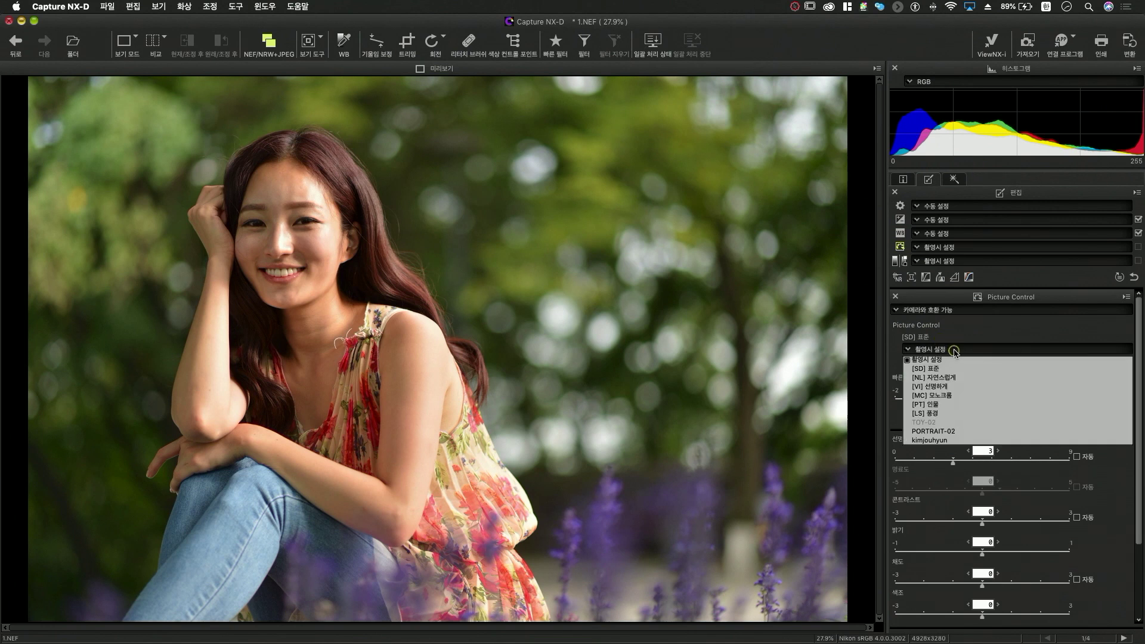
{"action": "left_click", "coordinate": [963, 405]}
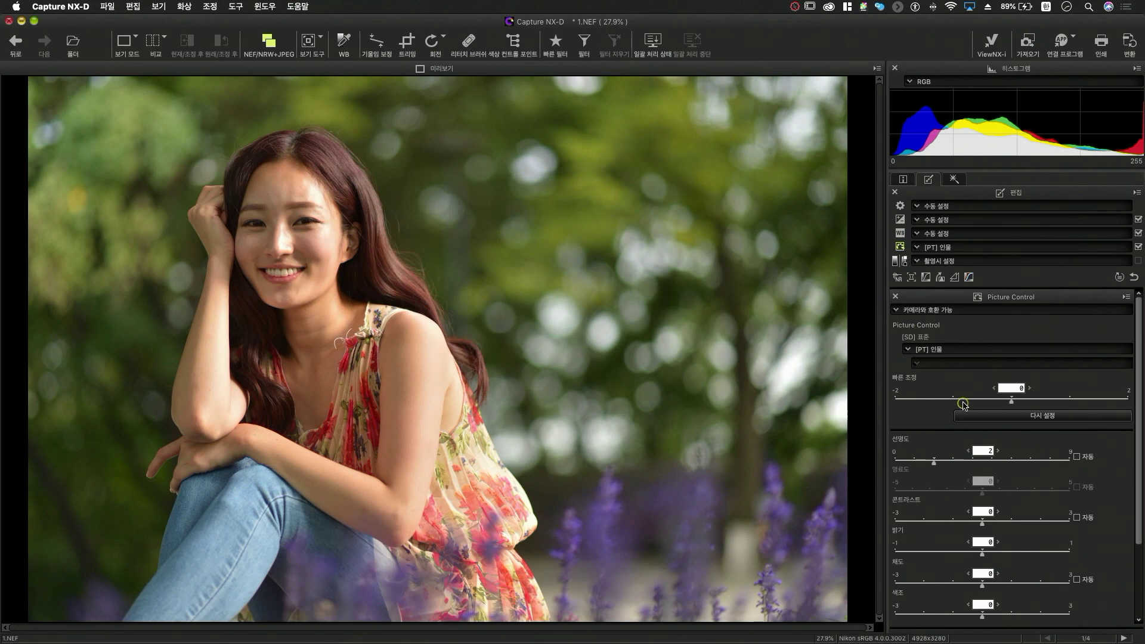
Step: Set the Picture Control's 선명도 (sharpness) to 7, contrast to 1 and 색조 (hue) to -1
{"action": "scroll", "coordinate": [1142, 407], "scroll_direction": "down", "scroll_amount": 2}
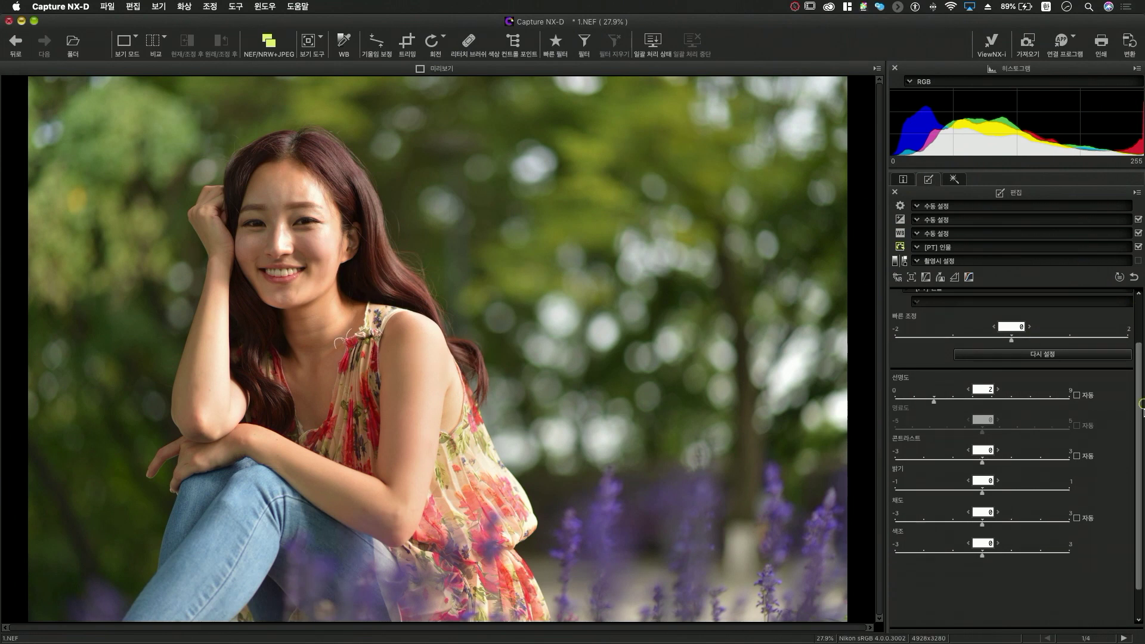
{"action": "left_click_drag", "start_coordinate": [1142, 407], "coordinate": [1141, 452]}
{"action": "left_click_drag", "start_coordinate": [951, 367], "coordinate": [1030, 368]}
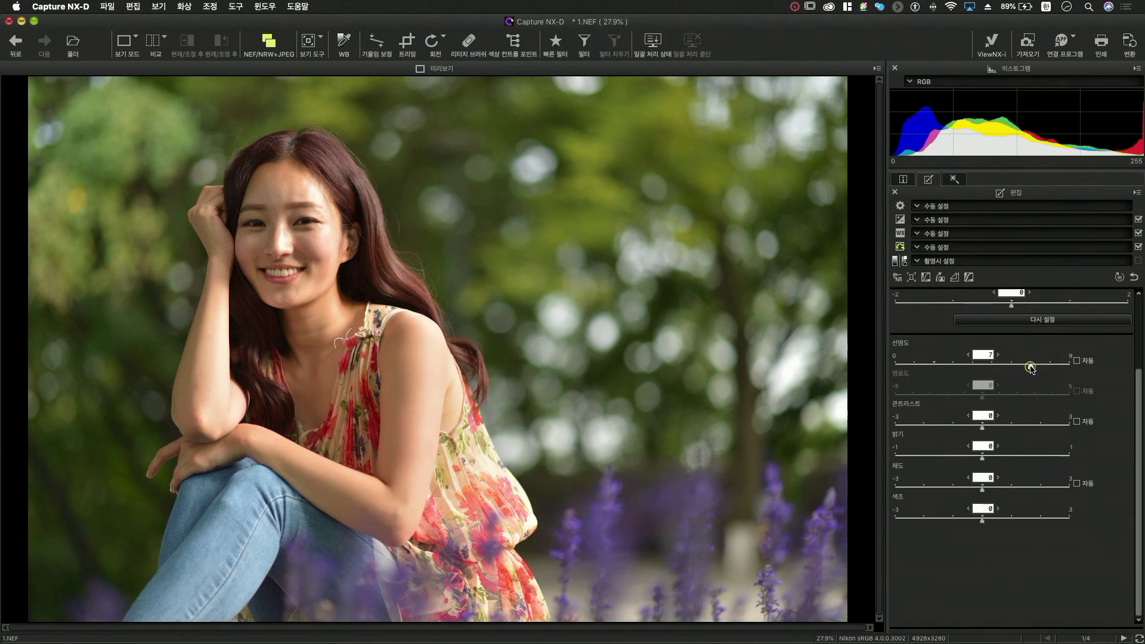
{"action": "left_click", "coordinate": [982, 427]}
{"action": "left_click_drag", "start_coordinate": [981, 427], "coordinate": [1004, 427]}
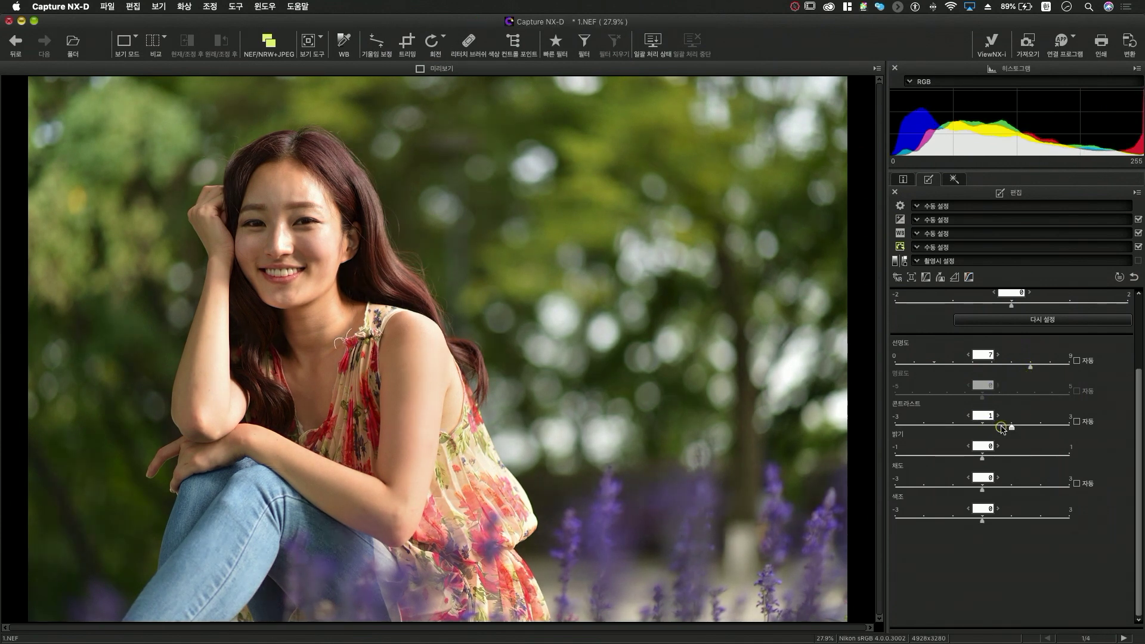
{"action": "left_click_drag", "start_coordinate": [981, 519], "coordinate": [957, 521]}
Step: Compare 1.NEF before and after the adjustments with the 조정 전/후 view
{"action": "scroll", "coordinate": [1134, 514], "scroll_direction": "up", "scroll_amount": 3}
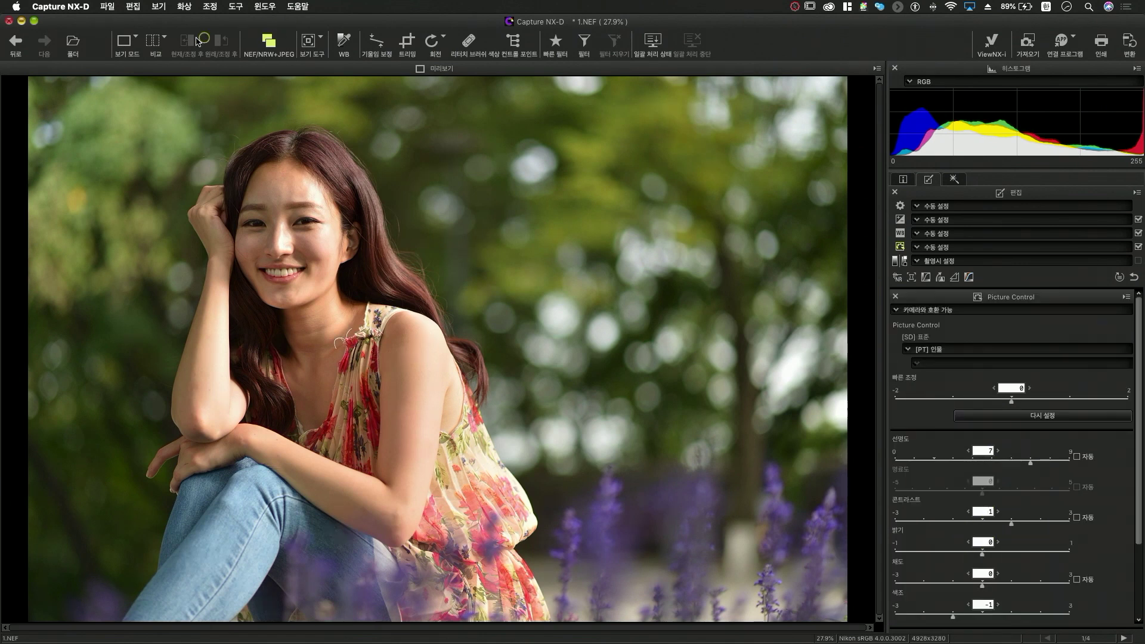
{"action": "left_click", "coordinate": [158, 43]}
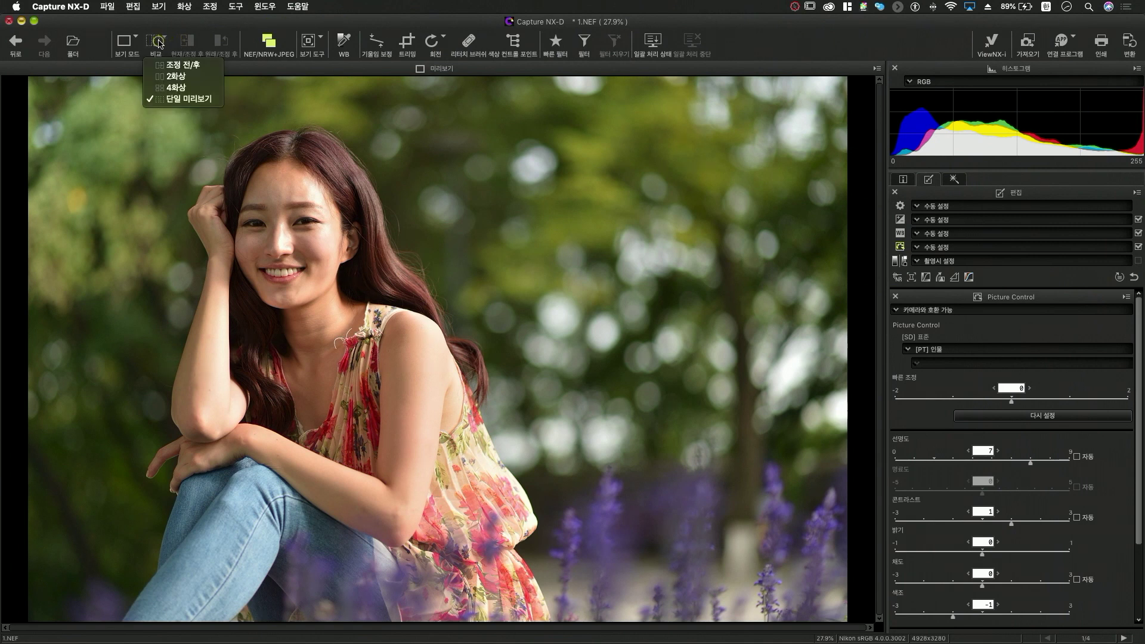
{"action": "left_click", "coordinate": [179, 64]}
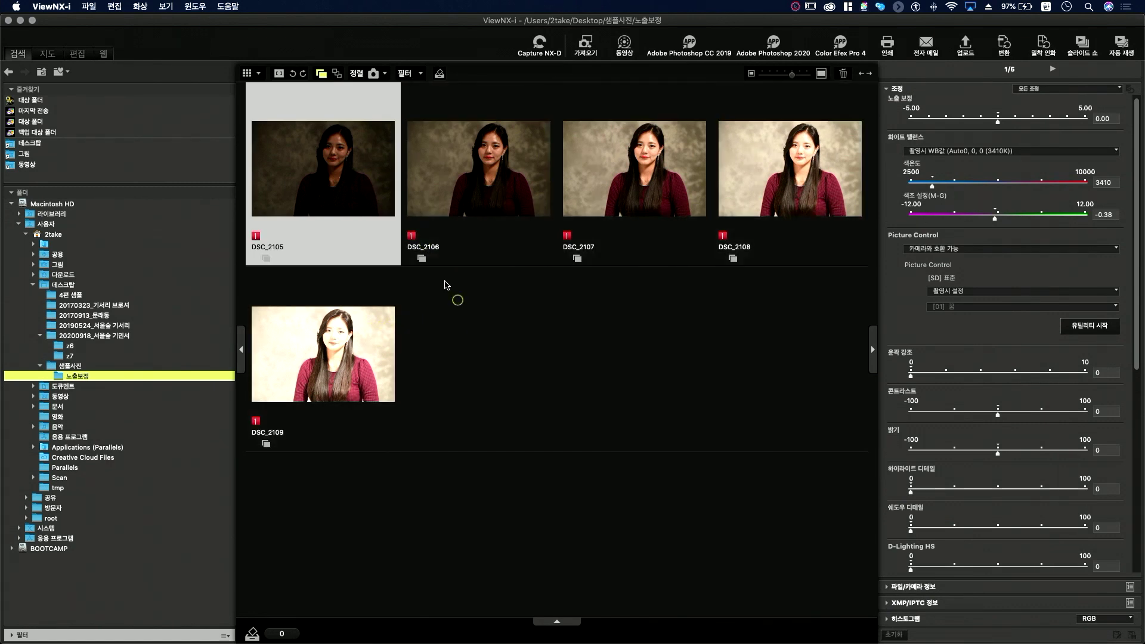
Step: In ViewNX-i, set the exposure compensation of DSC_2105 to 2.00 and of DSC_2106 to 1.00
{"action": "mouse_move", "coordinate": [356, 194]}
{"action": "mouse_move", "coordinate": [753, 199]}
{"action": "mouse_move", "coordinate": [366, 337]}
{"action": "double_click", "coordinate": [374, 184]}
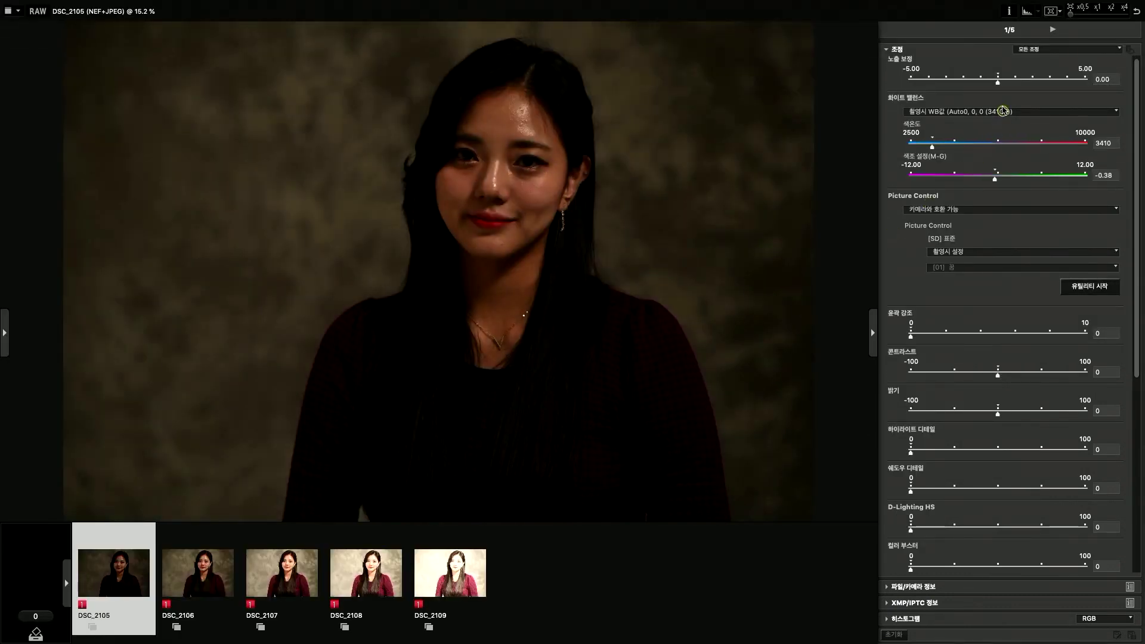
{"action": "left_click_drag", "start_coordinate": [999, 82], "coordinate": [1032, 85]}
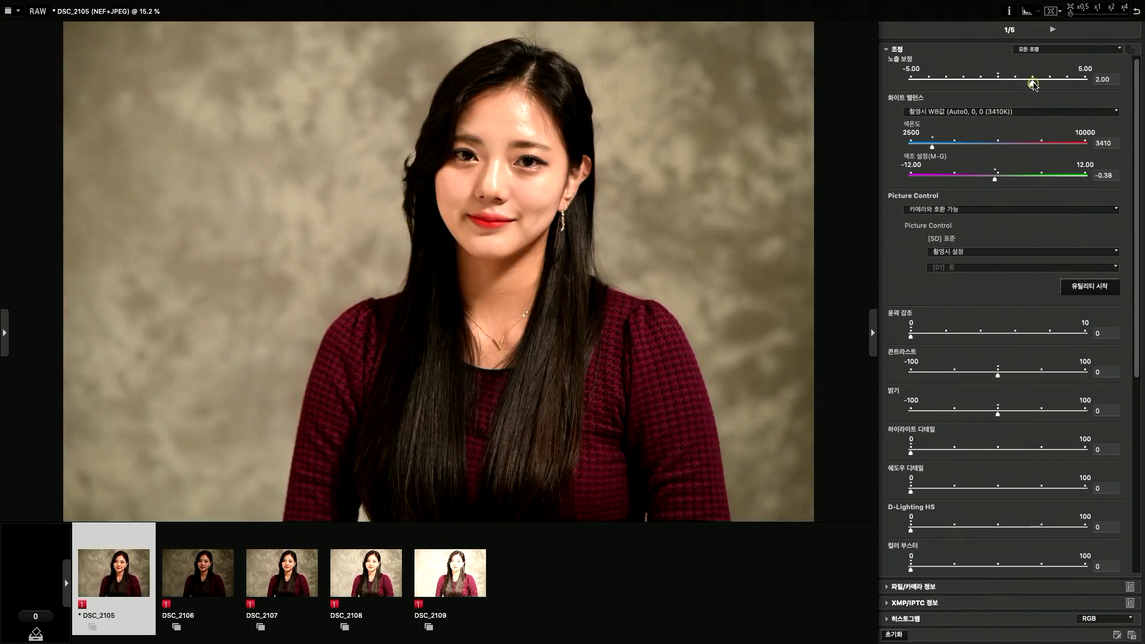
{"action": "key", "text": "Right"}
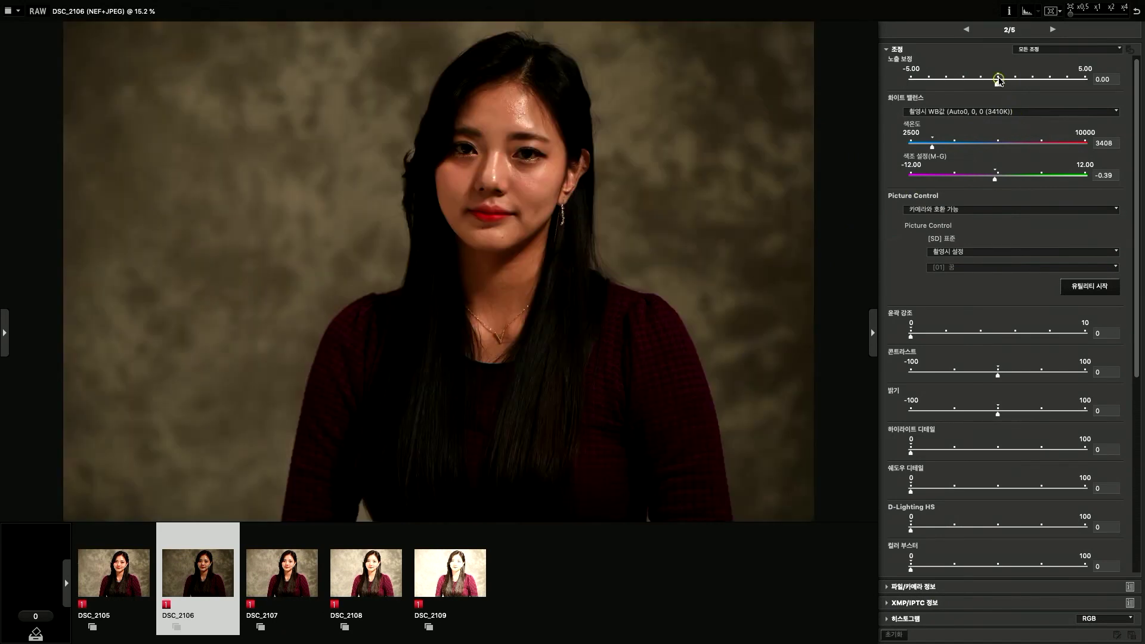
{"action": "left_click_drag", "start_coordinate": [998, 84], "coordinate": [1016, 84]}
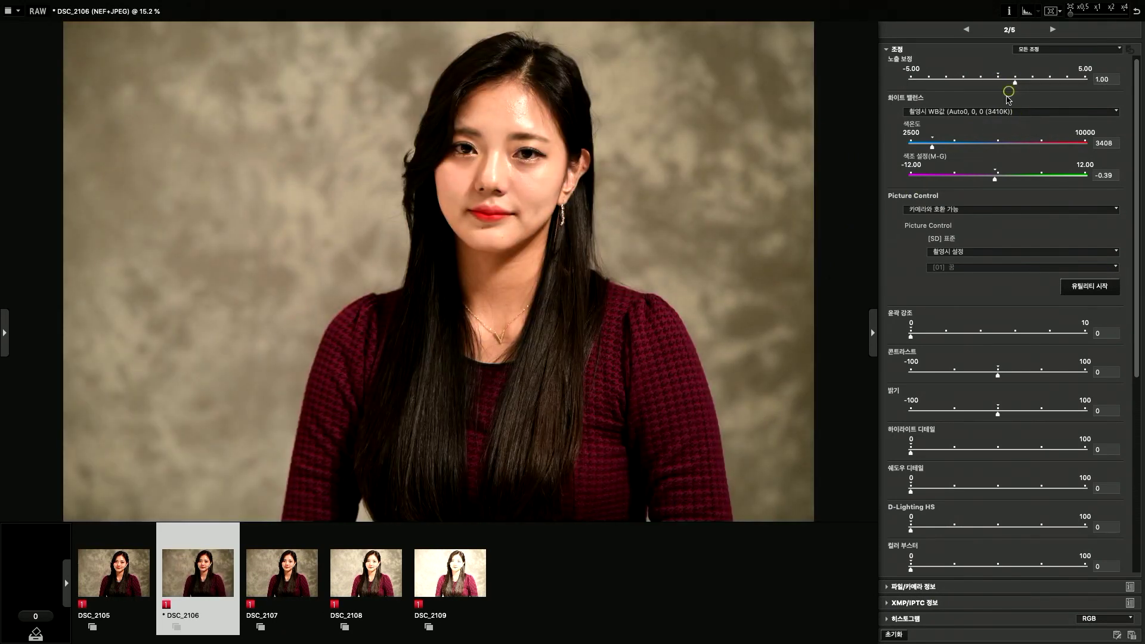
Step: Lower the exposure compensation of DSC_2108 to about -1, and lower DSC_2109's until its brightness matches the other portraits
{"action": "left_click", "coordinate": [281, 569]}
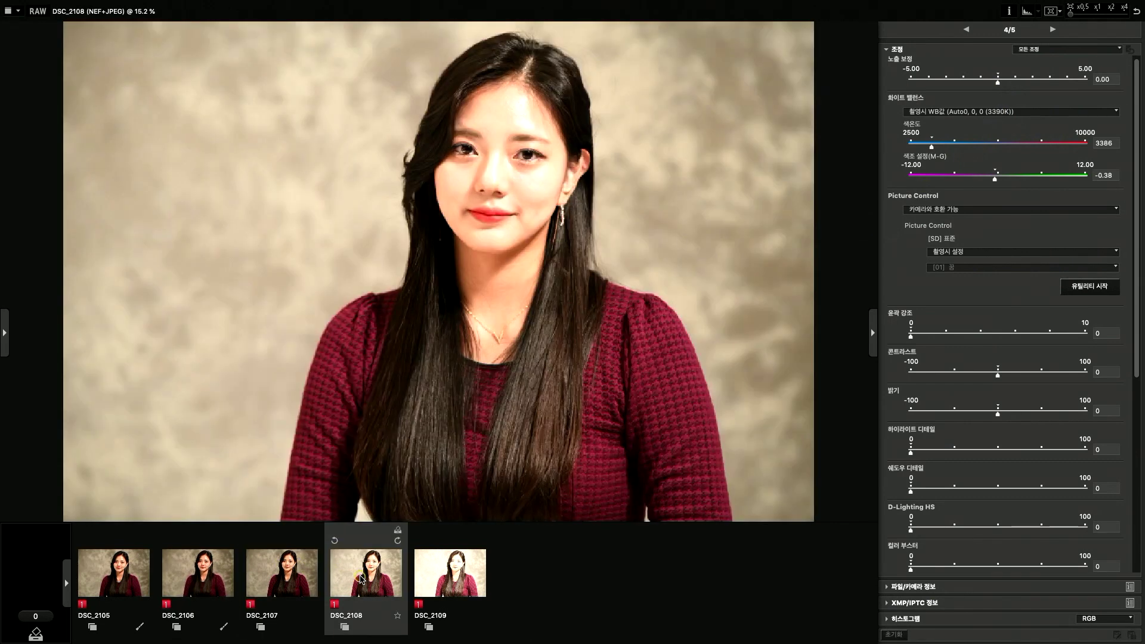
{"action": "left_click", "coordinate": [361, 578]}
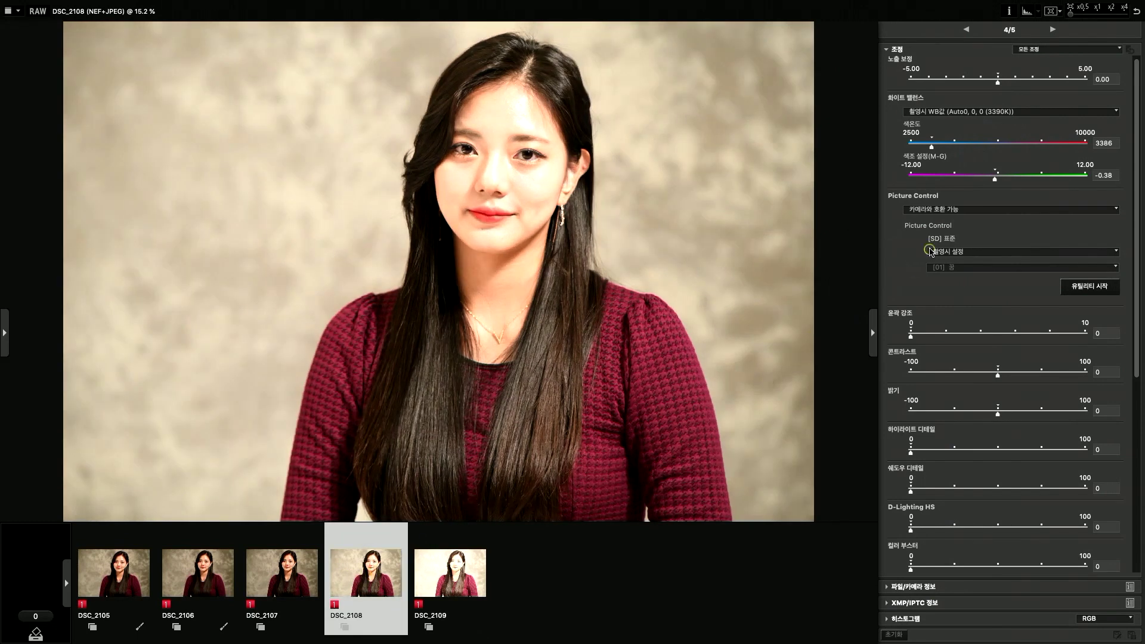
{"action": "left_click_drag", "start_coordinate": [998, 81], "coordinate": [981, 85]}
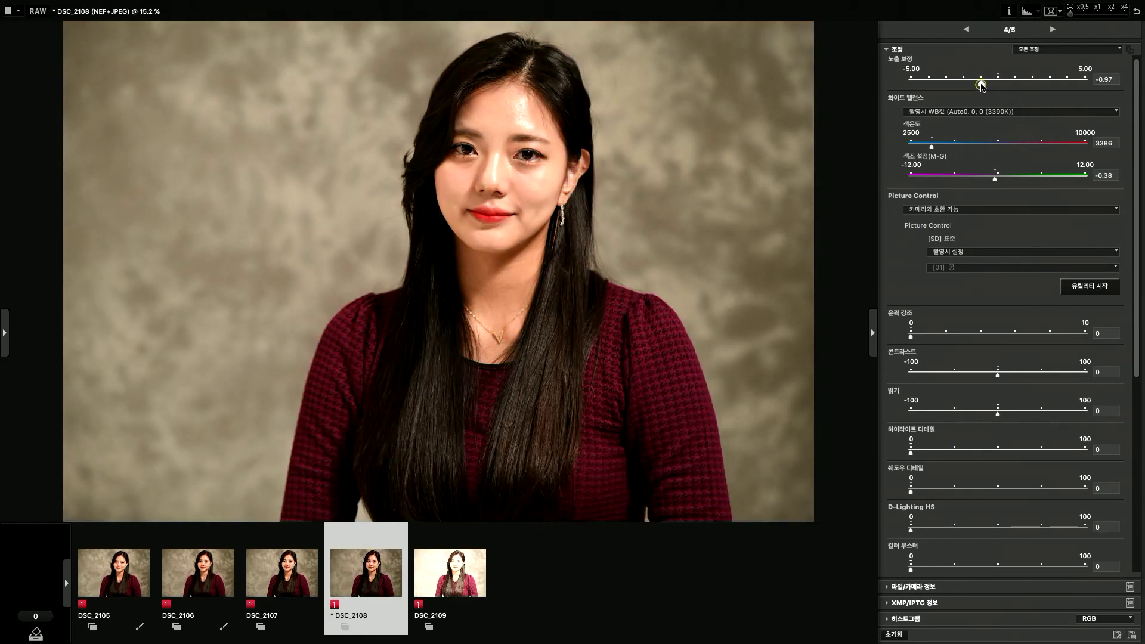
{"action": "left_click_drag", "start_coordinate": [983, 87], "coordinate": [982, 86]}
{"action": "left_click", "coordinate": [473, 568]}
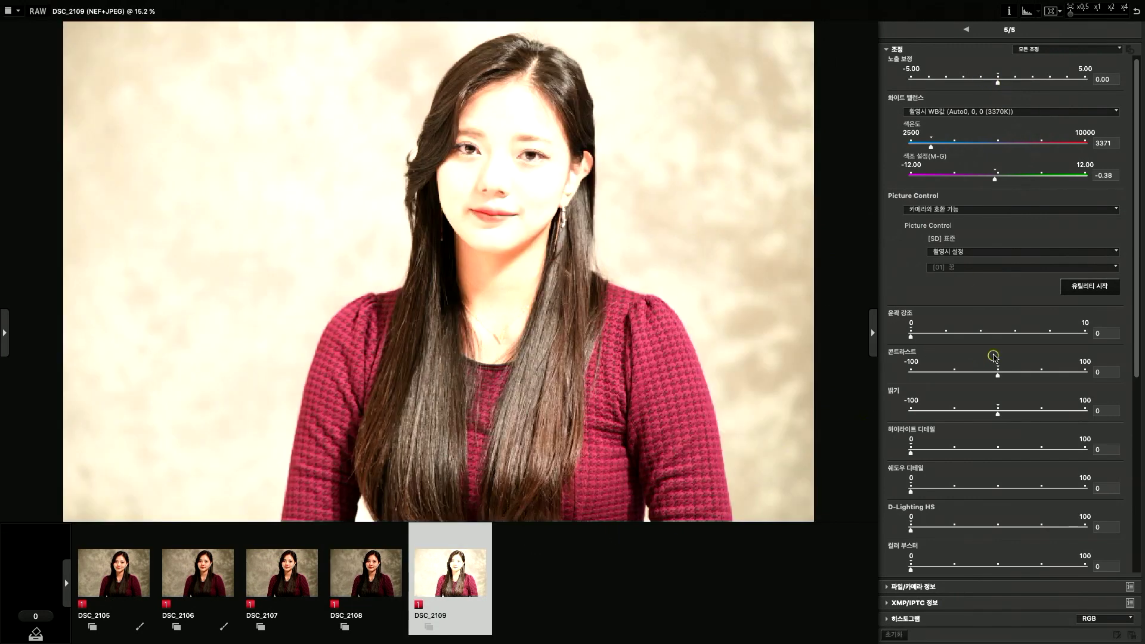
{"action": "left_click_drag", "start_coordinate": [997, 84], "coordinate": [964, 89]}
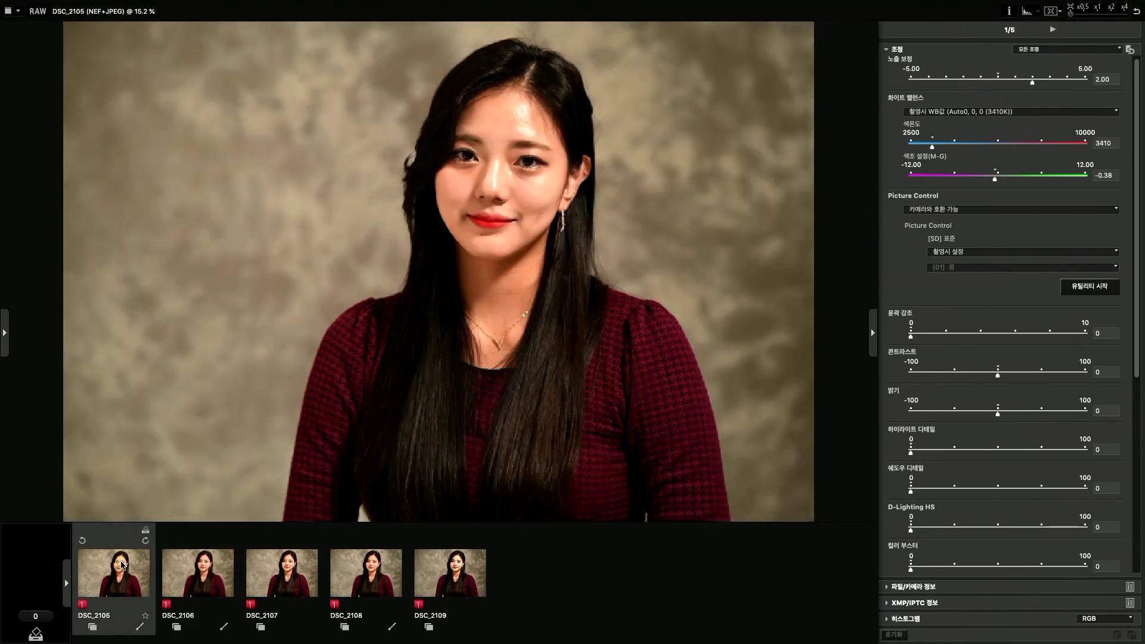
Step: View the corrected portraits DSC_2105 and DSC_2106 in turn to compare their exposure
{"action": "left_click", "coordinate": [122, 564]}
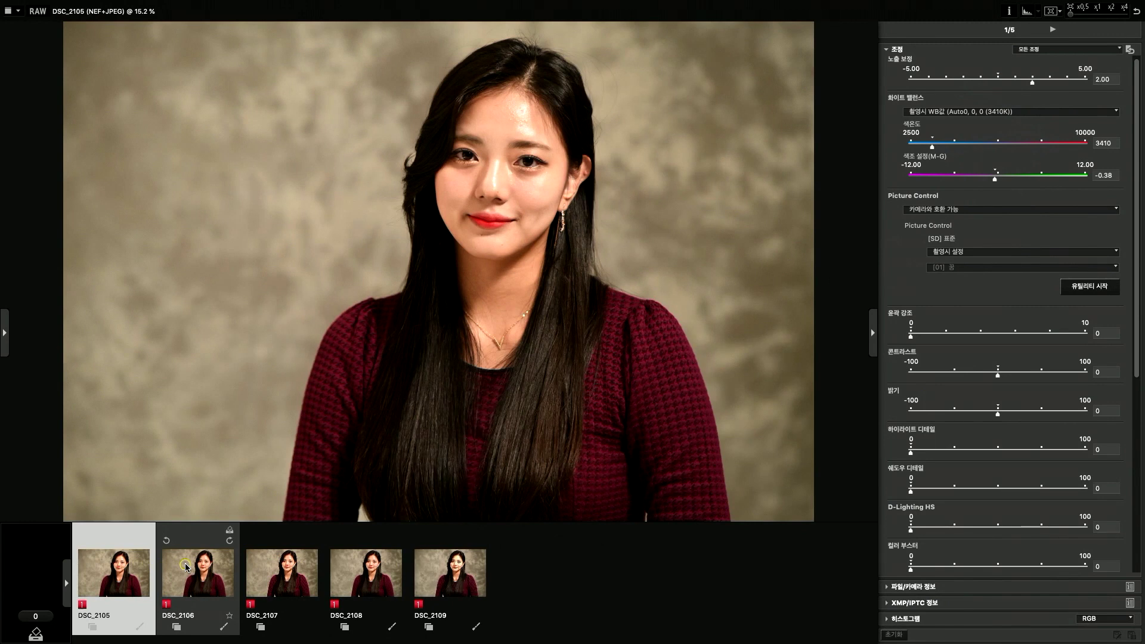
{"action": "left_click", "coordinate": [185, 566]}
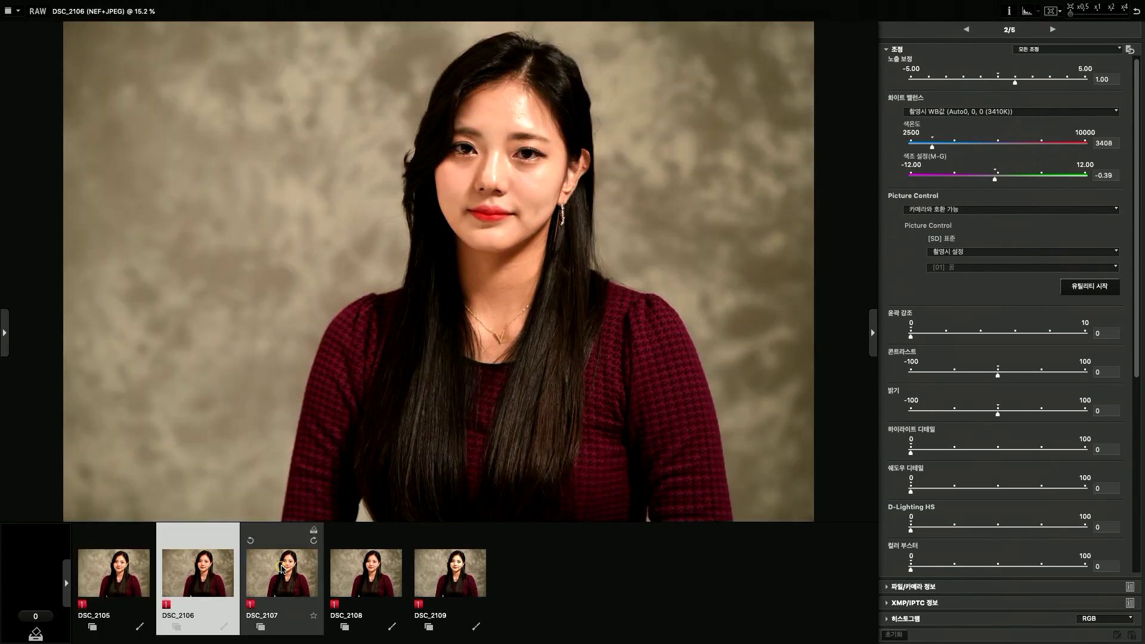